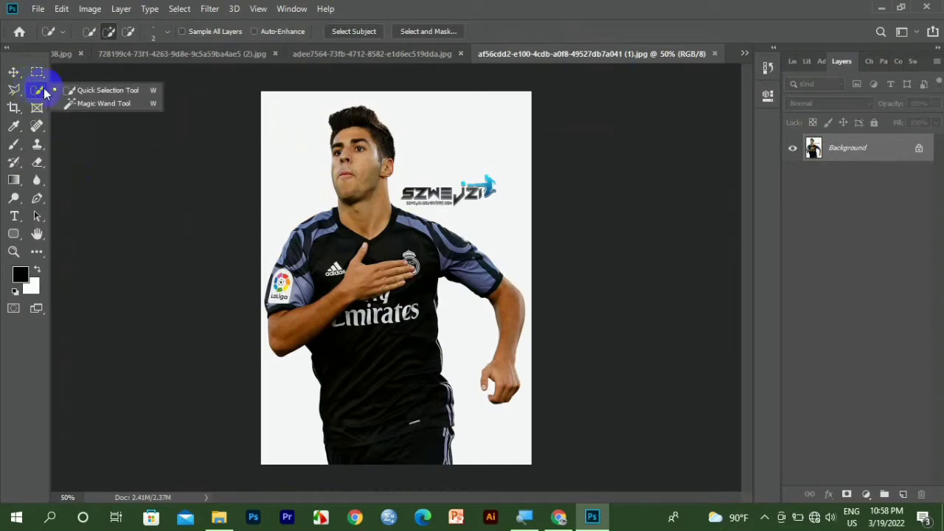
Select the plain white background around the player with the Magic Wand, unlock the Background layer and delete the selected area
left_click(70, 102)
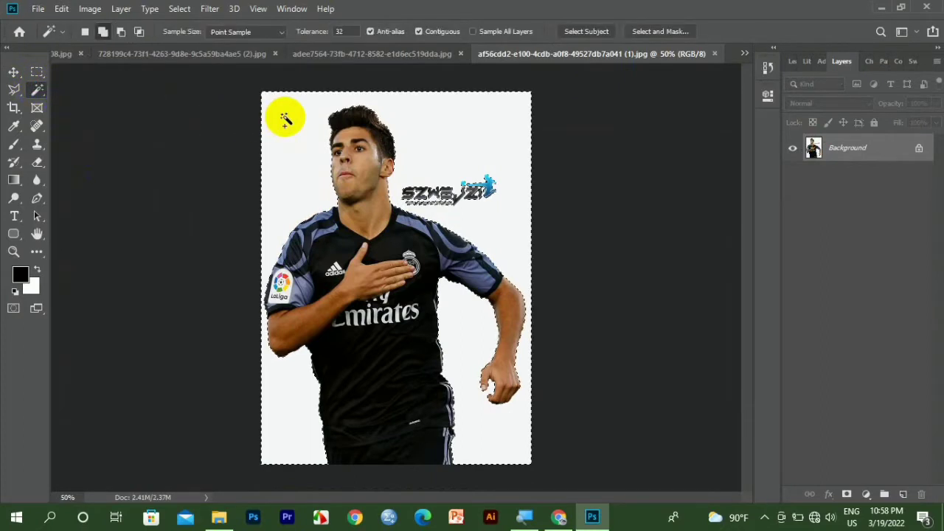
key("shift+F5")
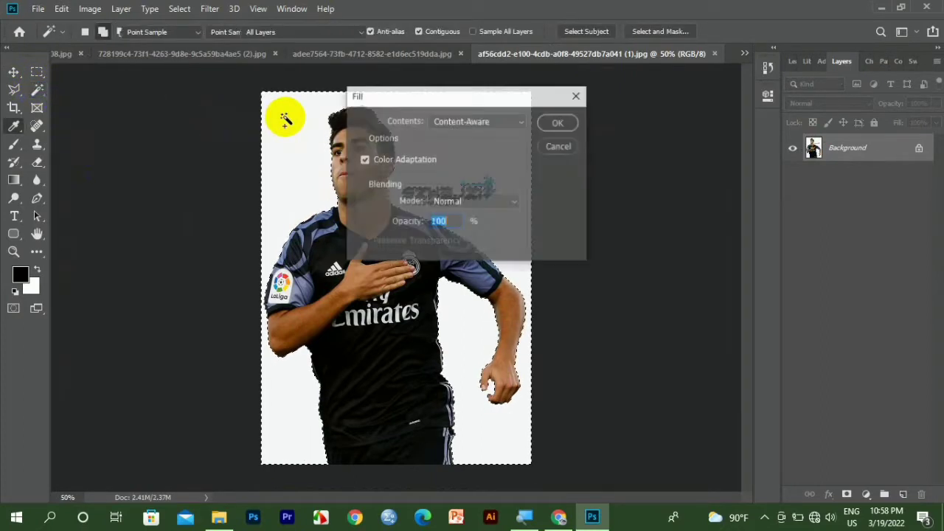
left_click(564, 152)
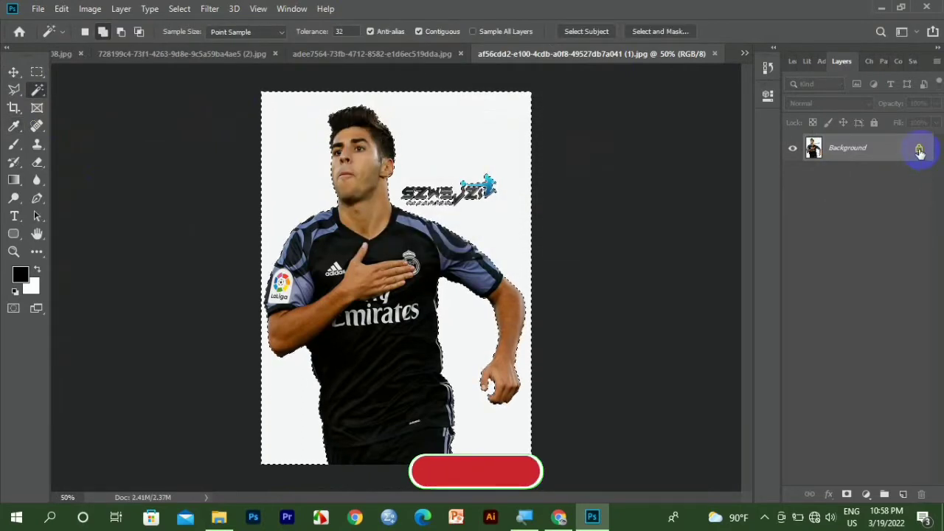
left_click(920, 150)
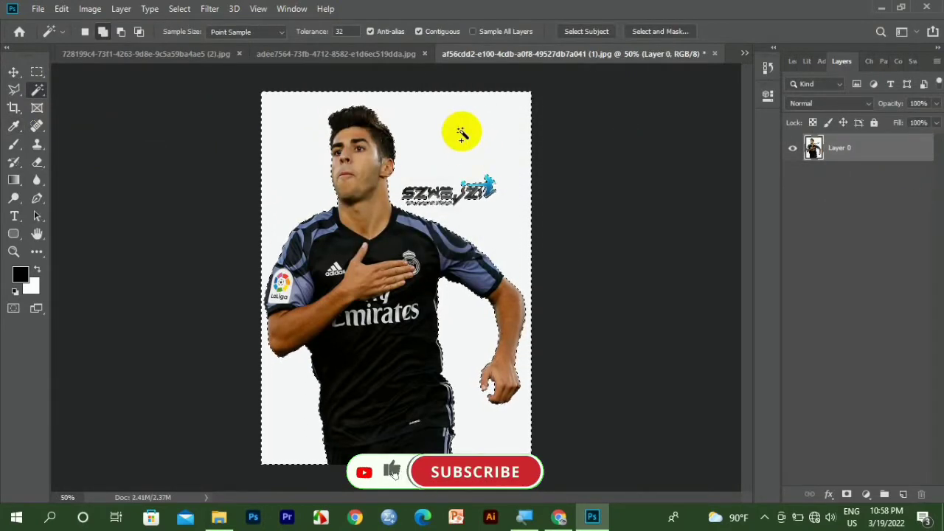
key("Delete")
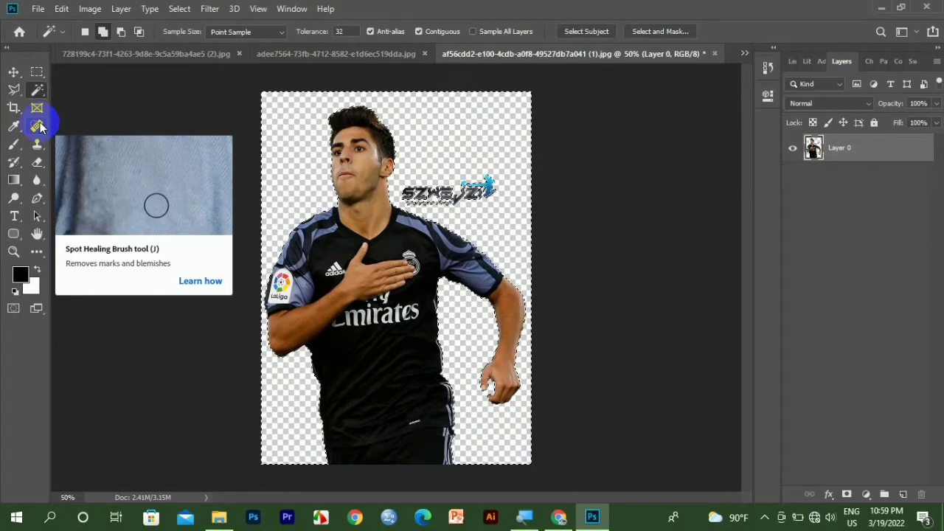
Try to remove the logo beside the player's neck with the Spot Healing Brush at 73 px
left_click(39, 126)
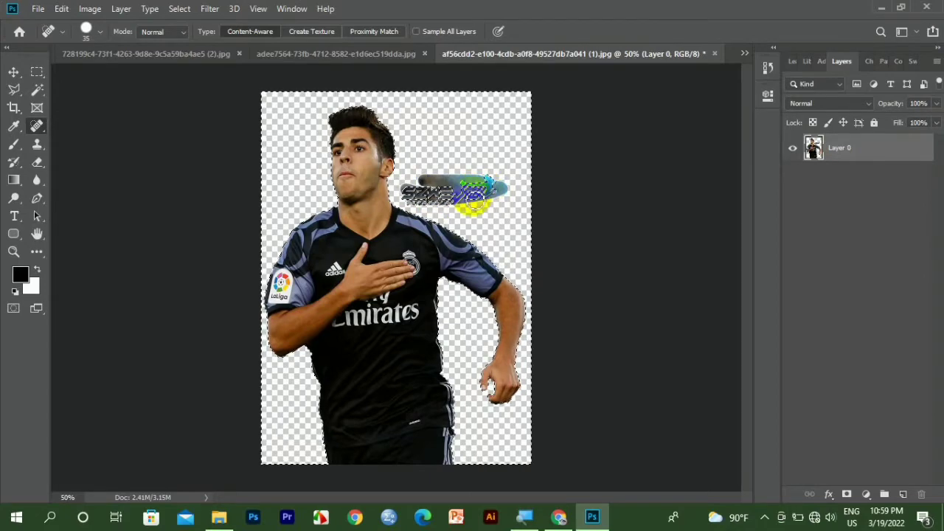
left_click(102, 36)
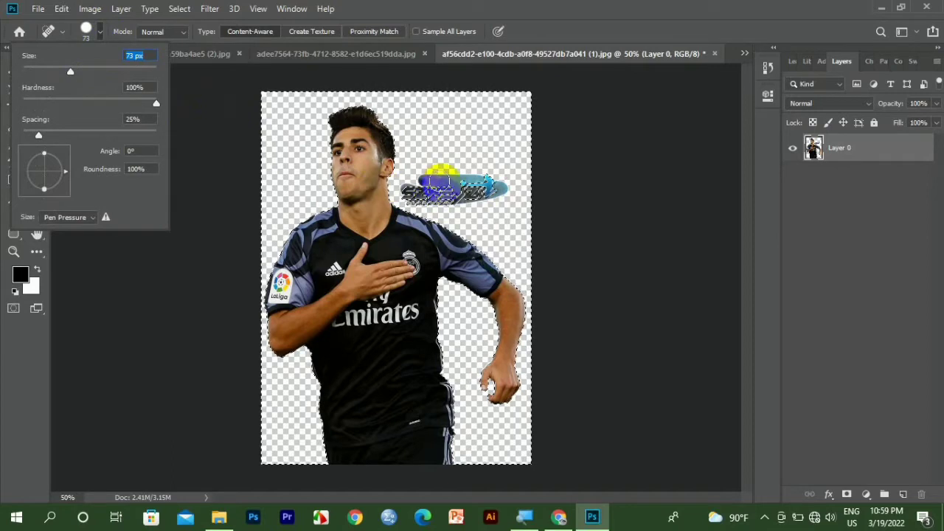
left_click_drag(441, 175, 481, 207)
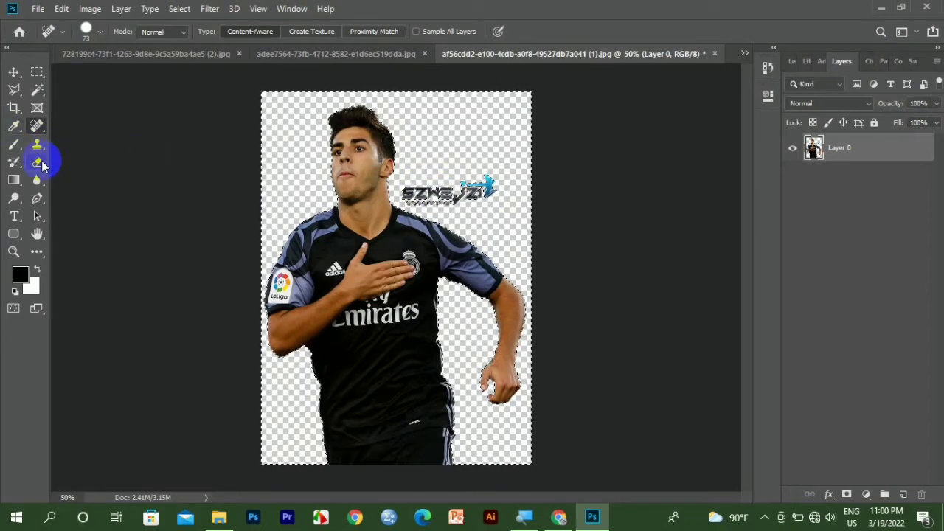
Try to outline the whole player with the Polygonal Lasso, passing between his neck and the logo
left_click(18, 93)
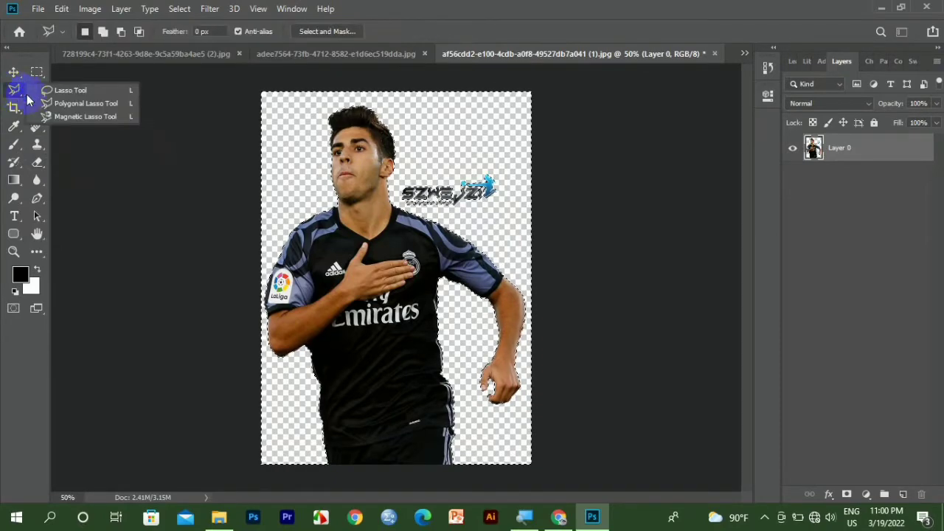
left_click(73, 104)
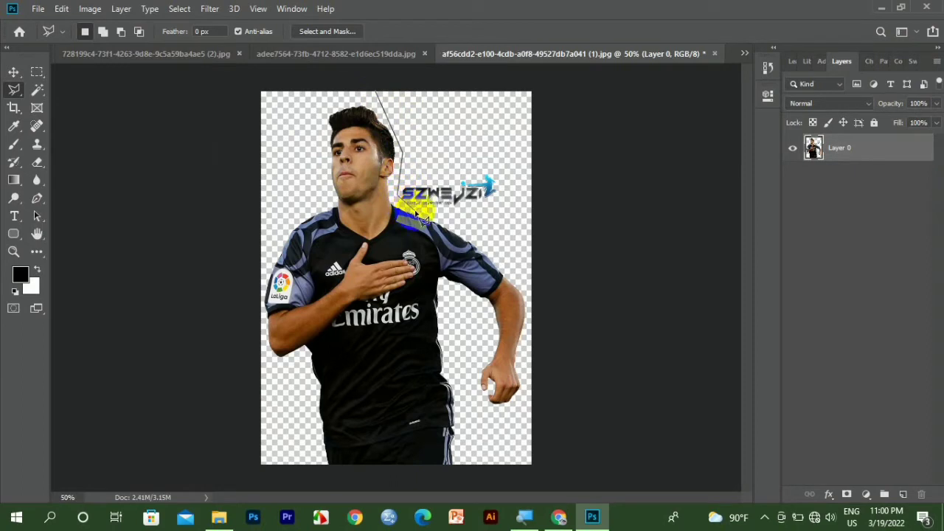
left_click(410, 212)
left_click(505, 233)
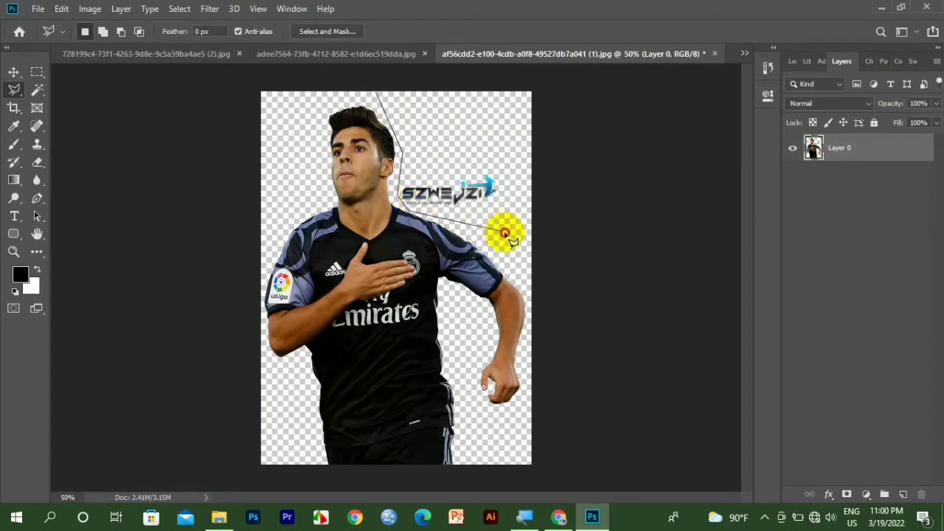
left_click(564, 260)
left_click(570, 362)
left_click(565, 420)
left_click(532, 464)
left_click(472, 481)
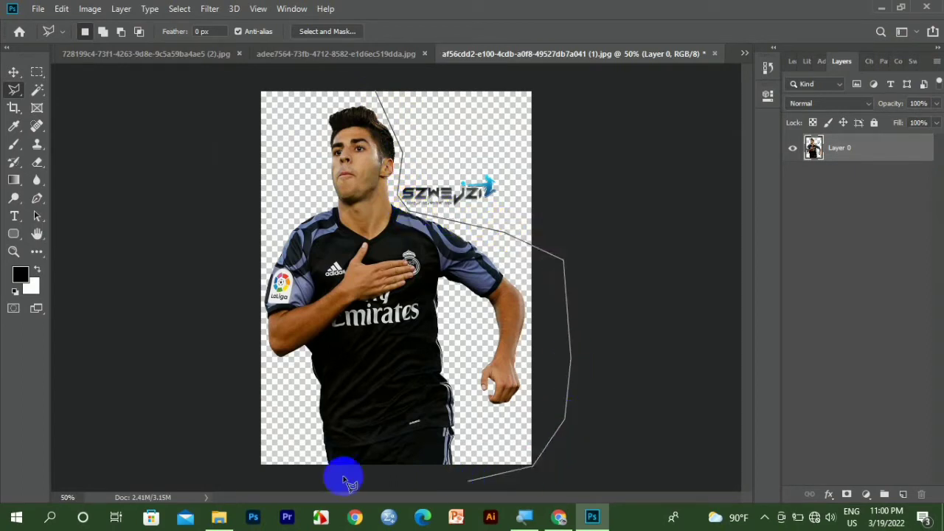
left_click(329, 473)
left_click(267, 463)
left_click(228, 408)
left_click(219, 302)
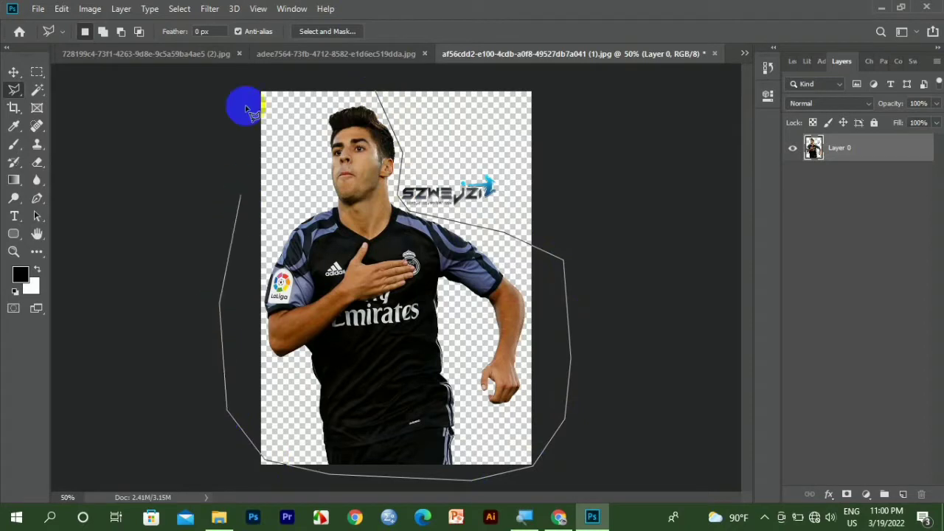
left_click(265, 104)
left_click(306, 91)
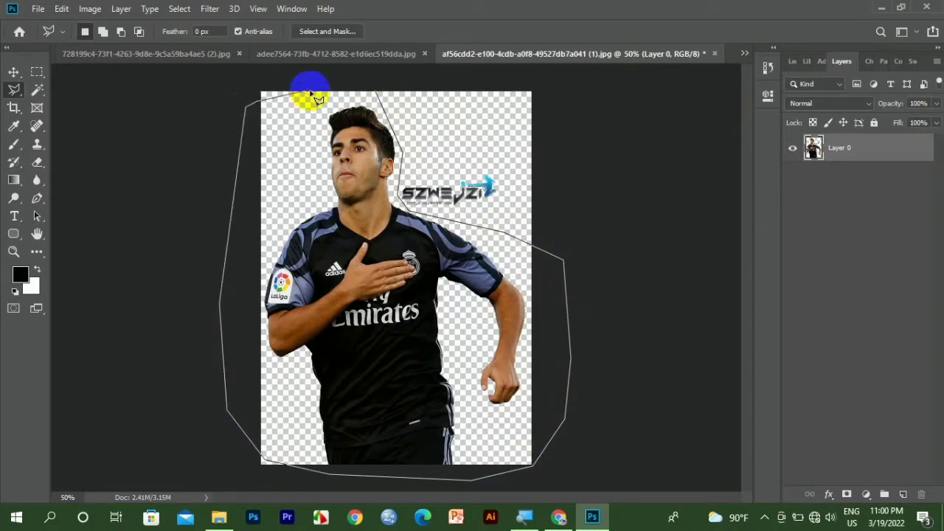
left_click(374, 94)
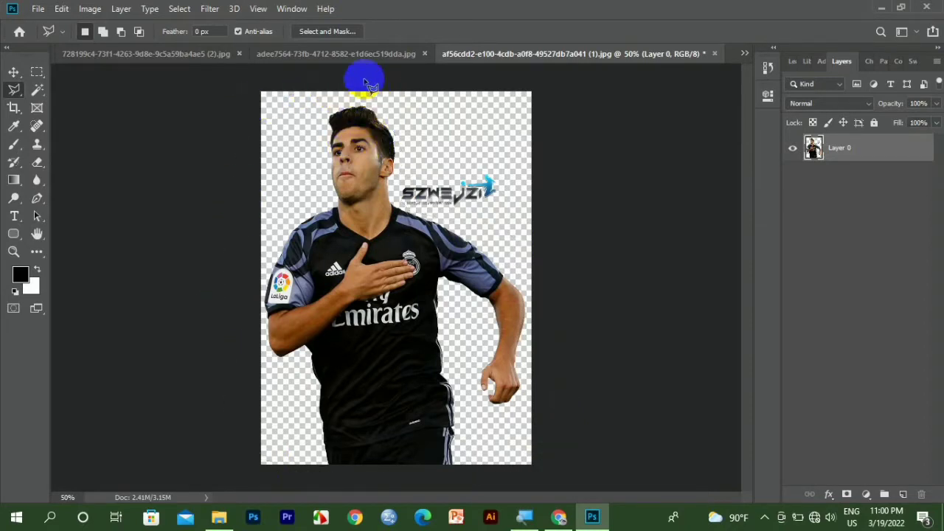
left_click(381, 97)
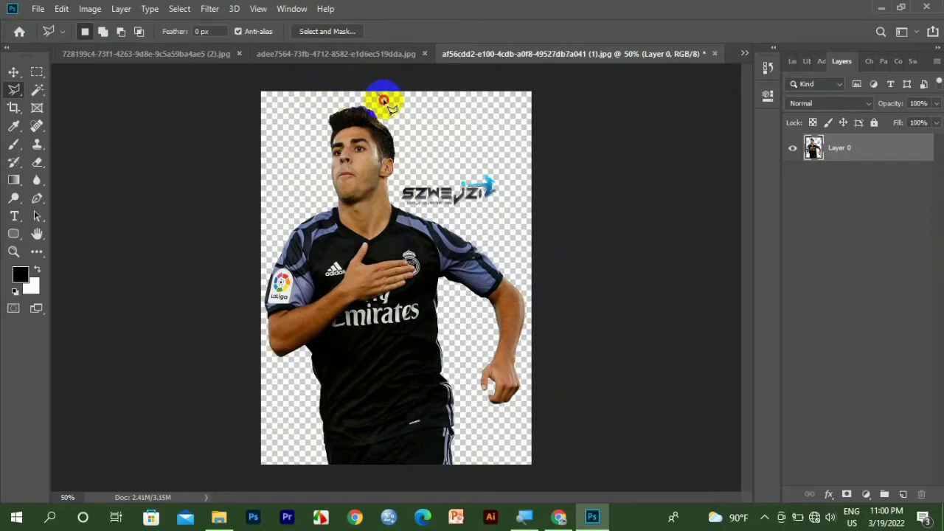
left_click(390, 132)
left_click(399, 138)
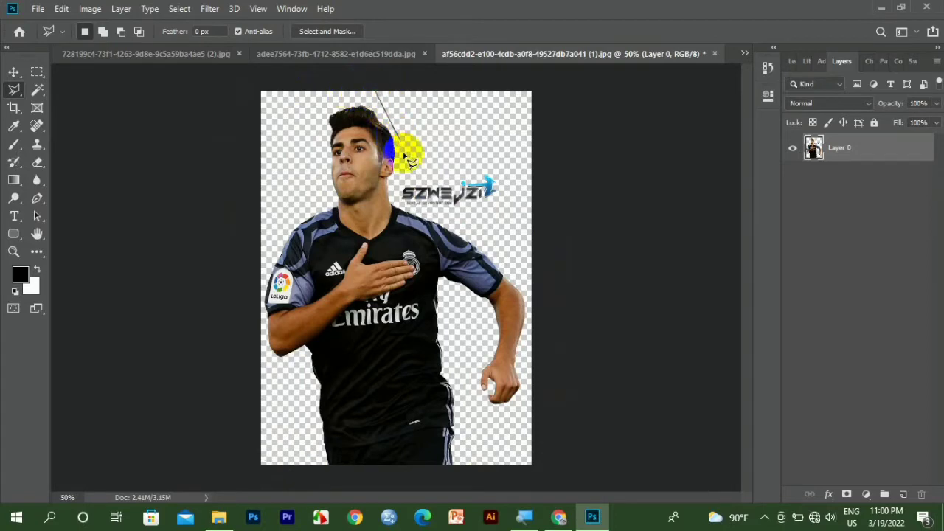
left_click(396, 178)
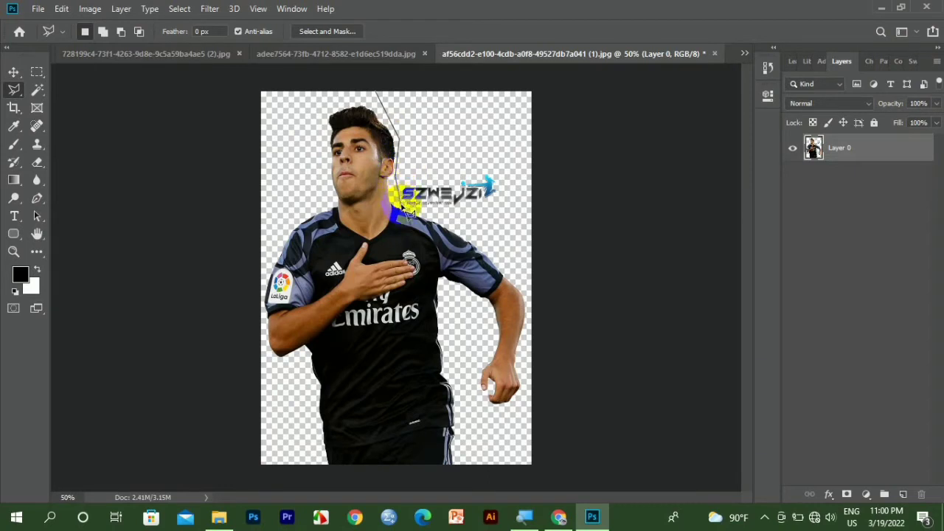
double_click(406, 210)
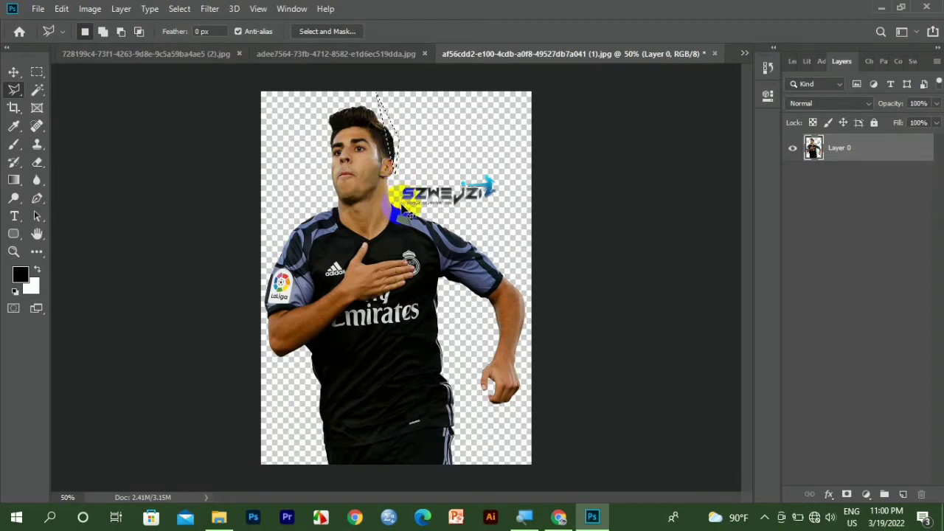
Draw a closed Polygonal Lasso selection around the whole player, leaving the logo outside it
left_click(382, 92)
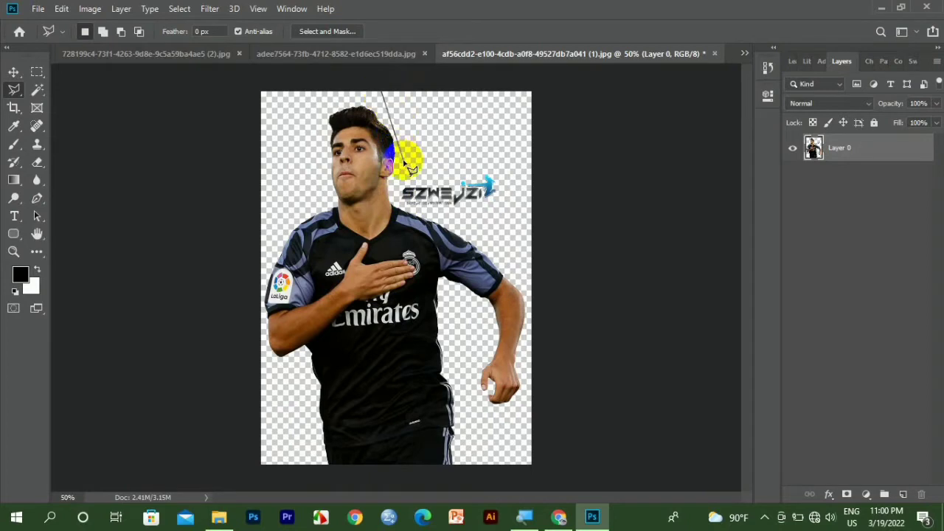
left_click(402, 159)
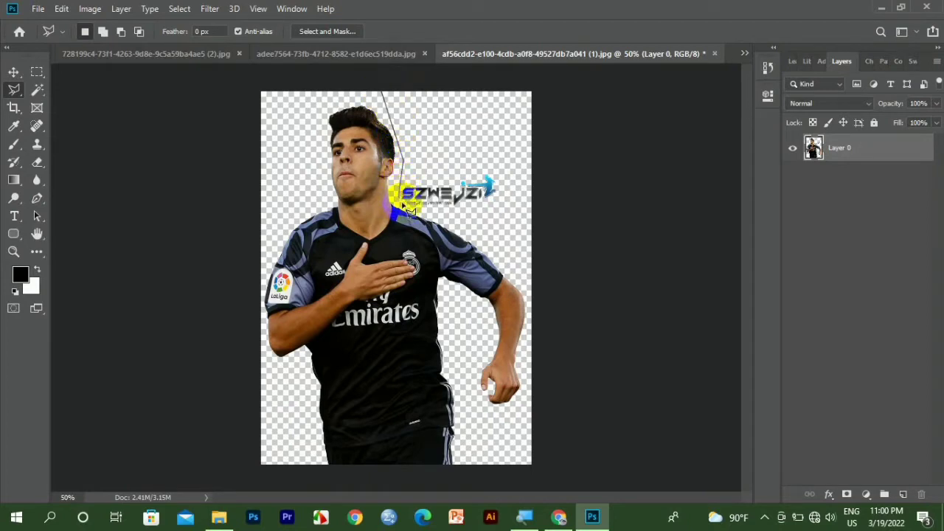
left_click(404, 211)
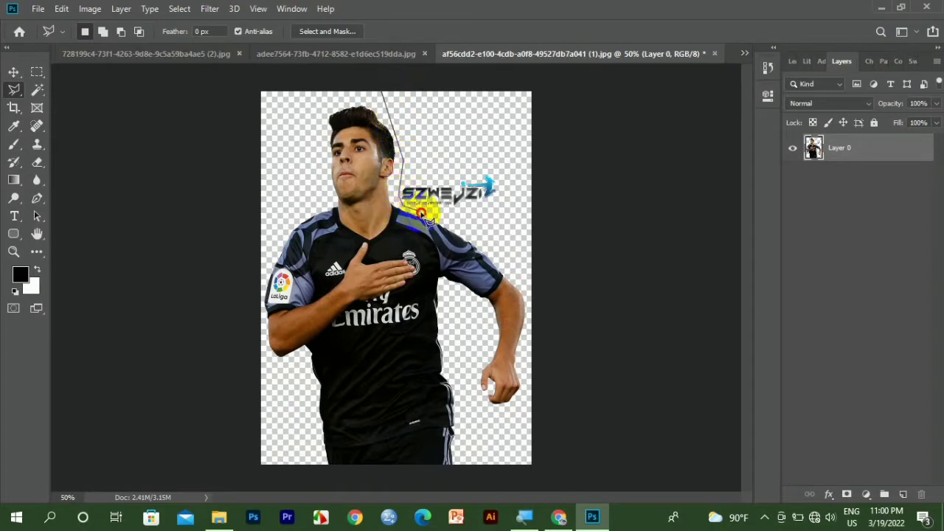
left_click(472, 238)
left_click(497, 254)
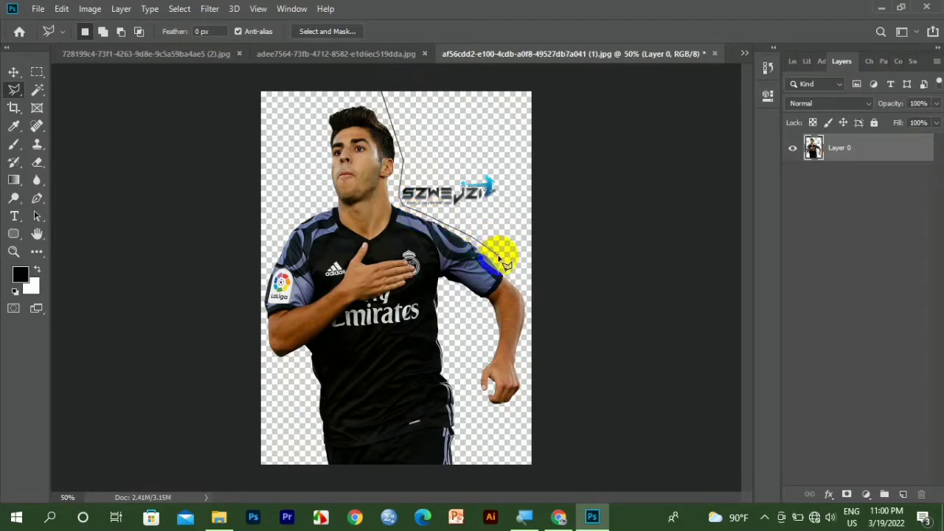
left_click(580, 444)
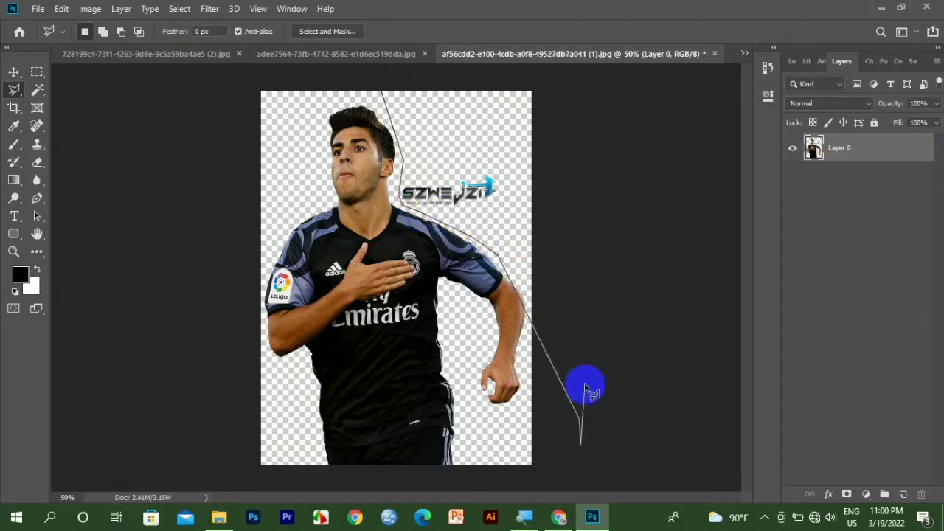
key("BackSpace")
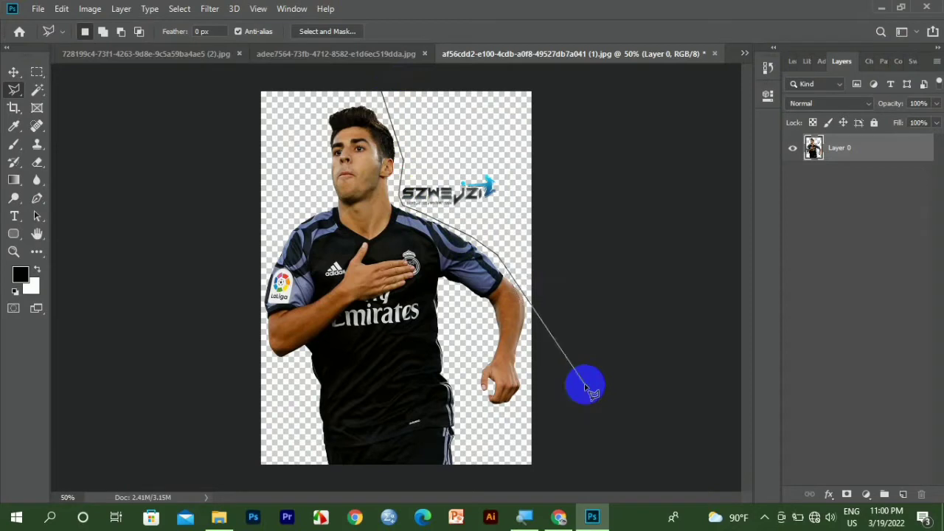
left_click(572, 339)
left_click(582, 459)
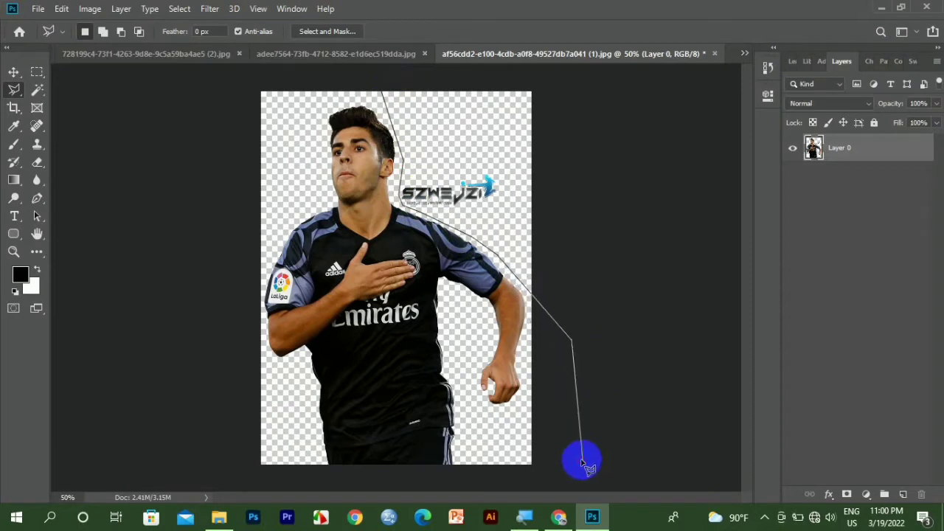
left_click(520, 484)
left_click(374, 481)
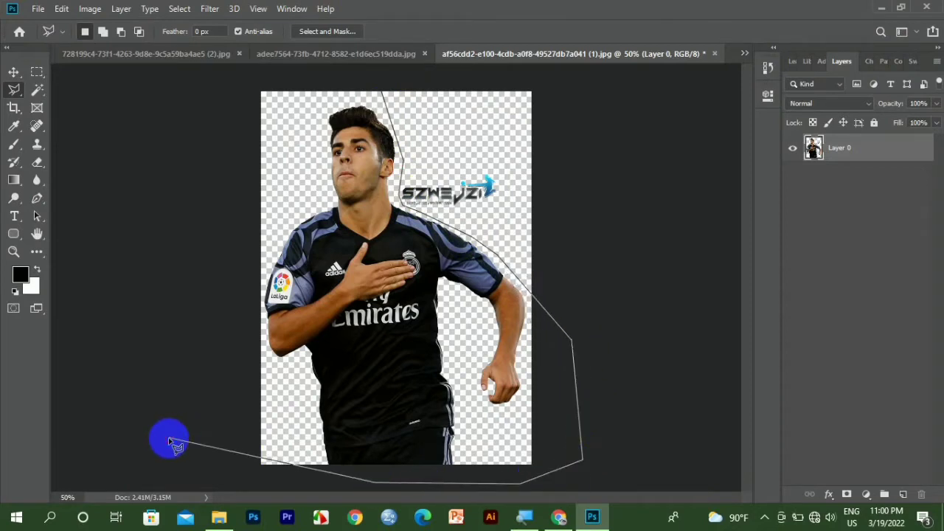
left_click(170, 439)
left_click(208, 290)
left_click(215, 135)
left_click(238, 96)
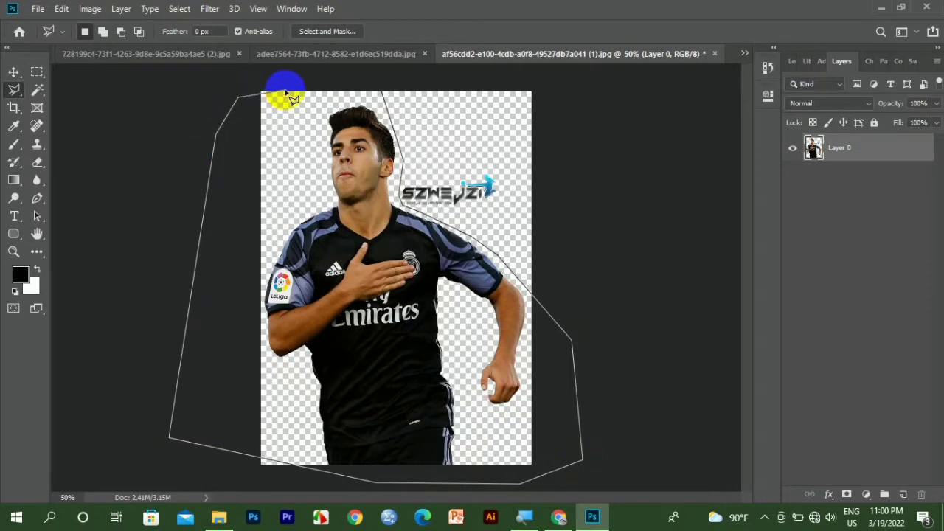
left_click(381, 96)
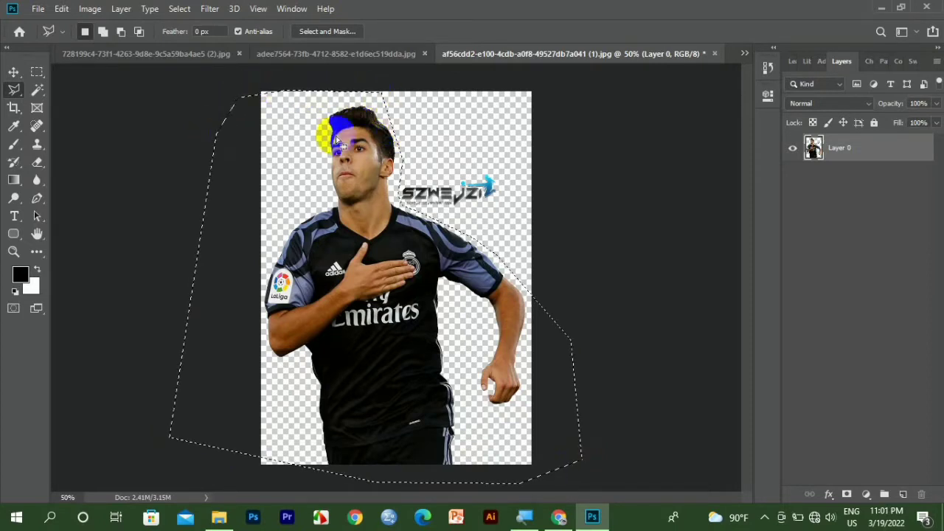
Try moving the lassoed player with the Move tool, undo the move and clear the selection
left_click(13, 71)
left_click_drag(305, 293, 118, 222)
mouse_move(391, 274)
left_mouse_down()
mouse_move(348, 280)
mouse_move(411, 287)
mouse_move(391, 338)
mouse_move(255, 312)
mouse_move(380, 280)
mouse_move(413, 343)
mouse_move(279, 402)
mouse_move(421, 376)
mouse_move(371, 327)
left_mouse_up()
key("ctrl+z")
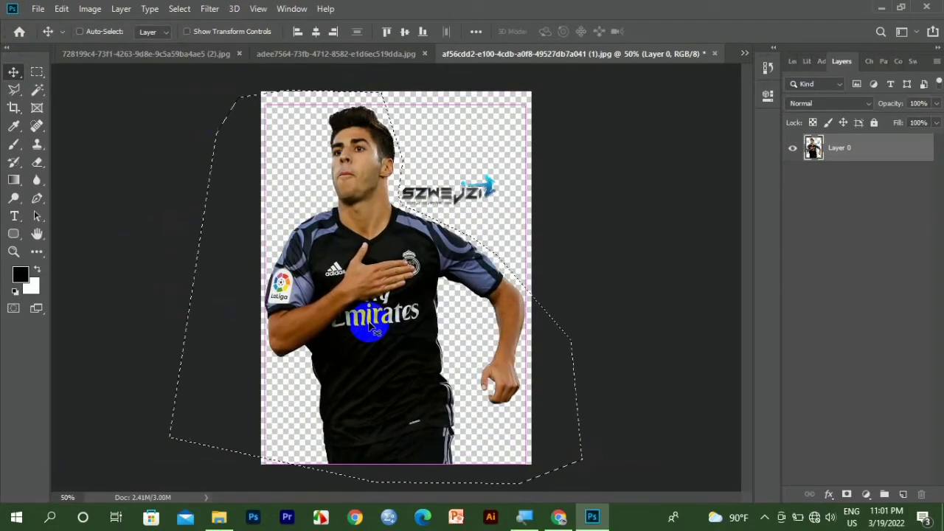
key("ctrl+d")
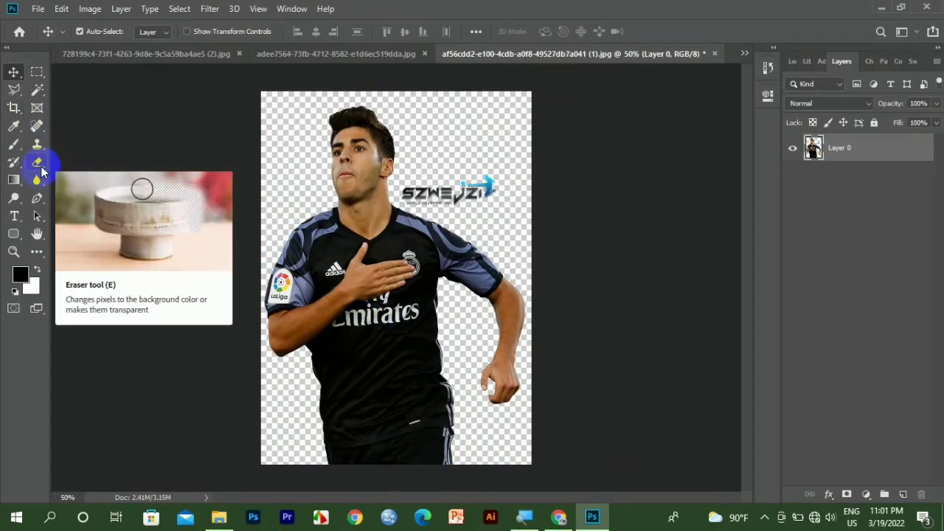
Erase the logo beside the player's neck with a 61 px Eraser at 100% hardness
left_click(38, 163)
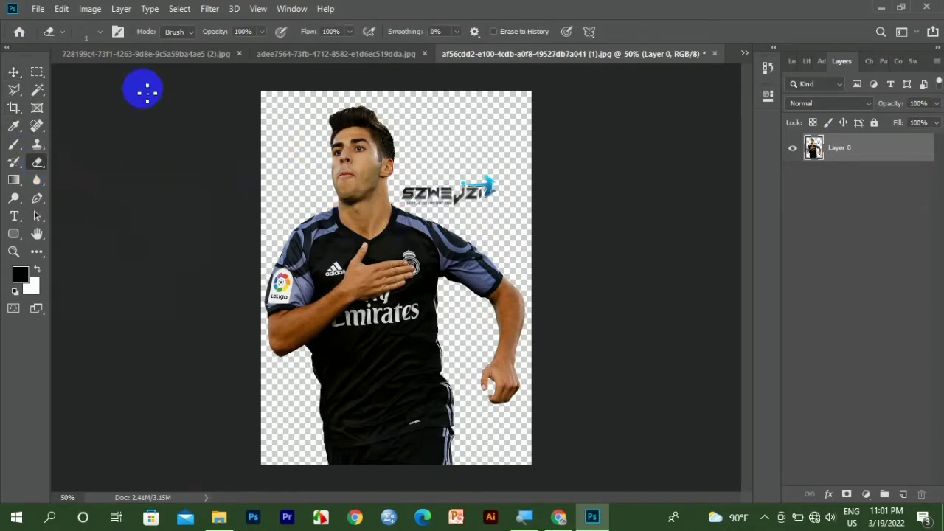
left_click(100, 33)
left_click(104, 75)
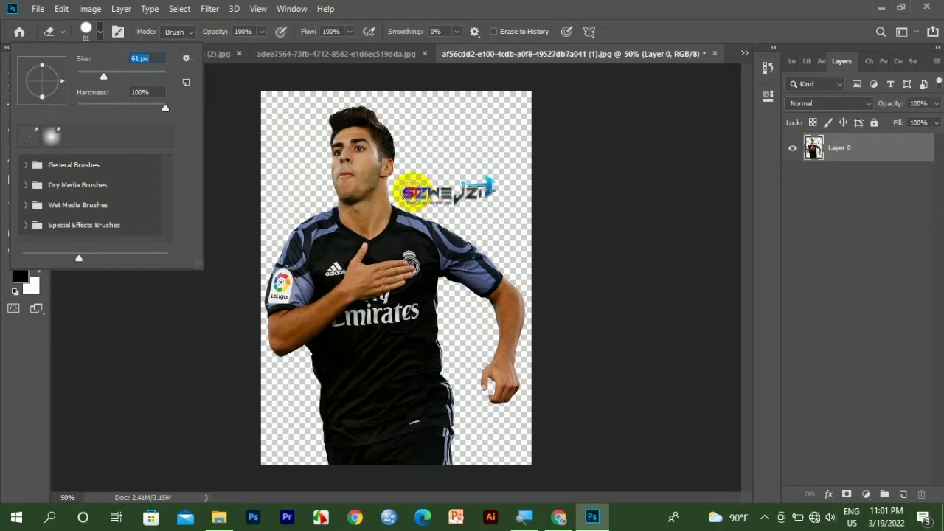
mouse_move(404, 191)
left_mouse_down()
mouse_move(485, 189)
mouse_move(484, 166)
mouse_move(464, 199)
mouse_move(412, 194)
left_mouse_up()
Move the cut-out player into the stadium image adee7564-73fb-4712-8582-e1d6ec519dda.jpg as a new layer
left_click(14, 72)
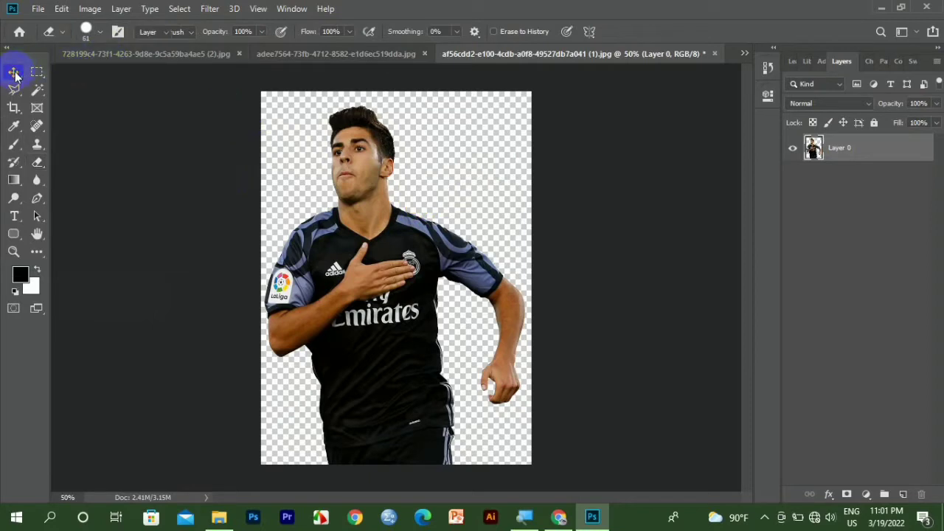
left_click_drag(378, 352, 639, 330)
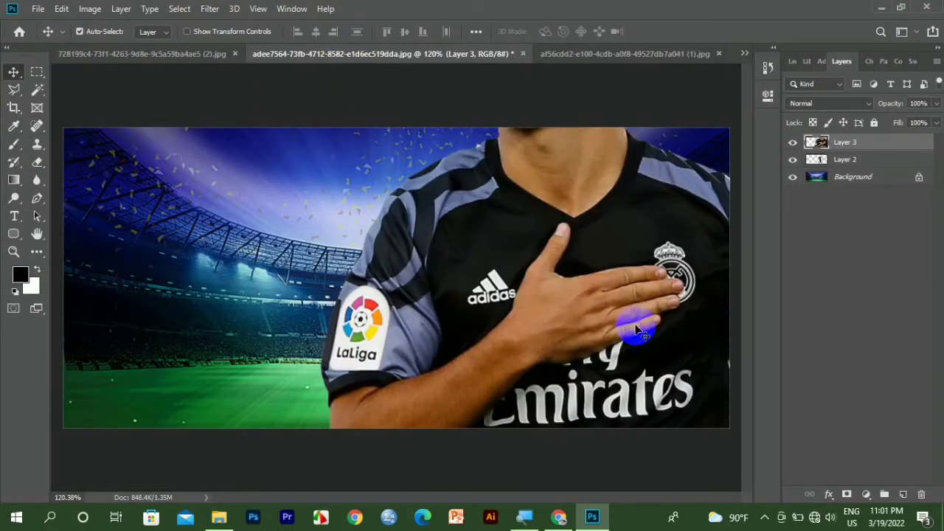
Scale the black-shirted player on Layer 3 down to about 39% and place him on the right half of the stadium
key("ctrl+t")
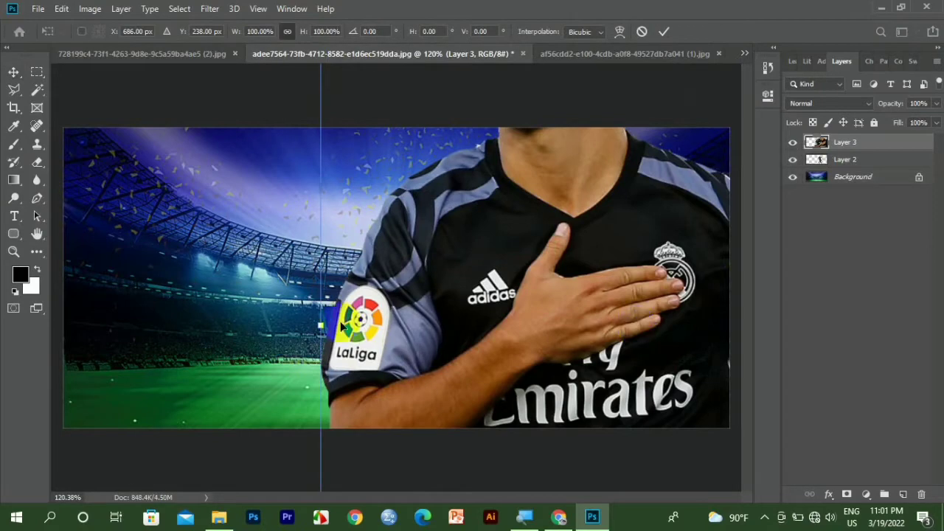
left_click_drag(320, 323, 647, 413)
left_click_drag(680, 370, 533, 332)
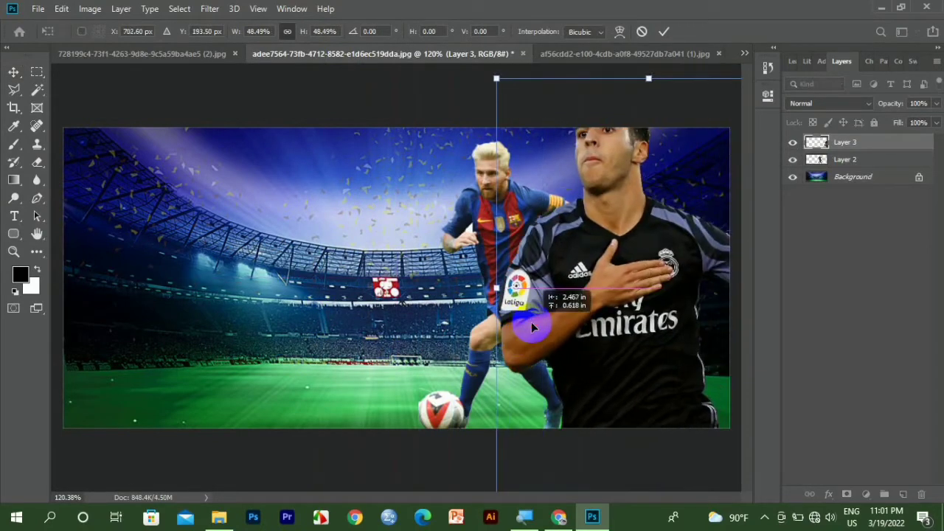
left_click_drag(496, 73, 557, 161)
left_click_drag(660, 297, 612, 209)
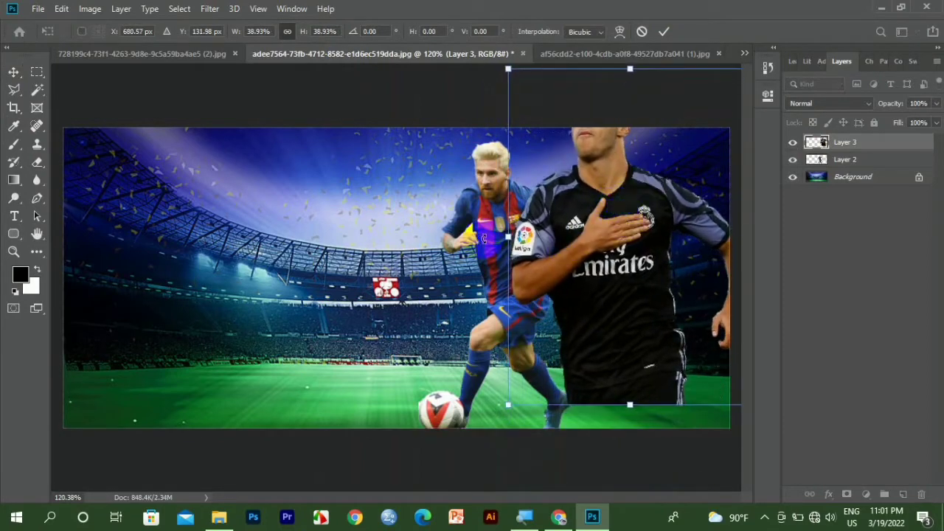
key("Return")
Move the striped-shirt player left and the black-shirted player down, and enlarge the striped-shirt player slightly from his upper-left corner
left_click_drag(481, 232, 433, 232)
left_click_drag(609, 267, 596, 315)
left_click(452, 238)
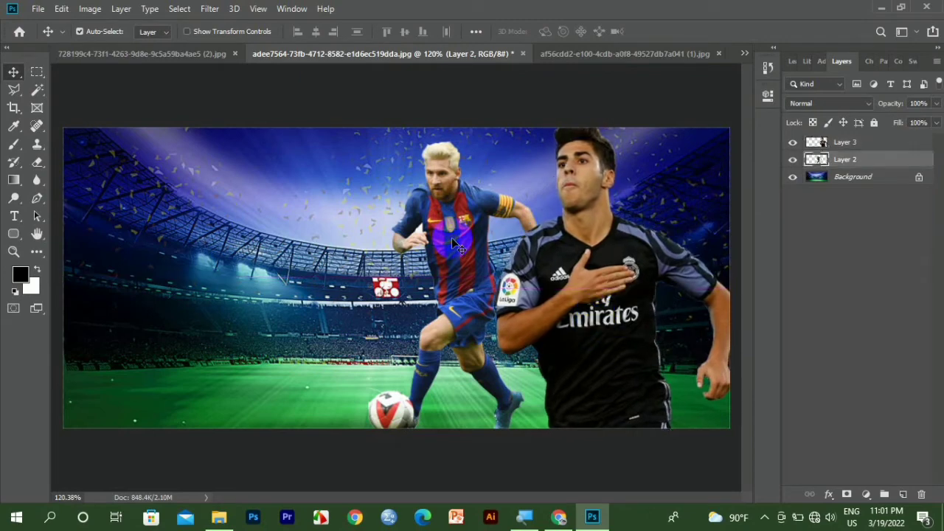
key("ctrl+t")
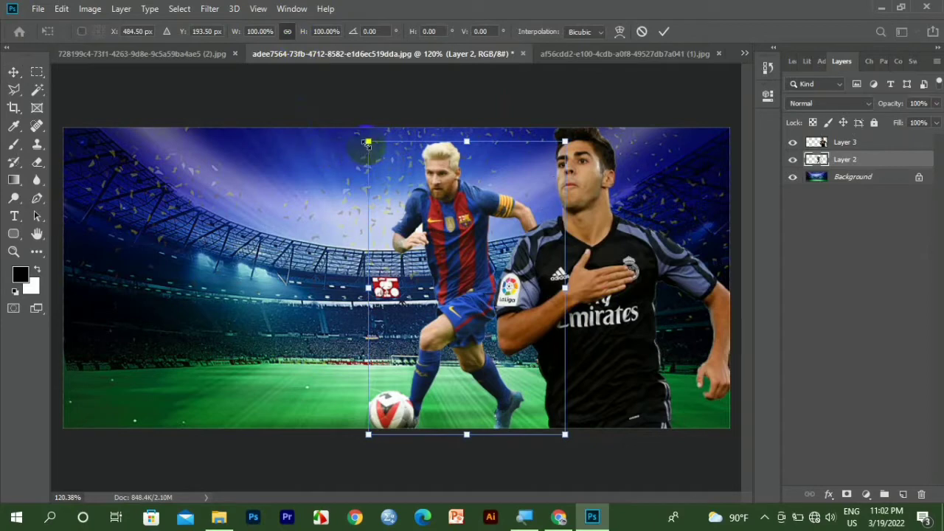
left_click_drag(367, 143, 368, 138)
left_click_drag(364, 133, 359, 124)
Shift the black-shirted player slightly up and left, and nudge the striped-shirt player slightly downward
left_click(640, 342)
left_click_drag(640, 342, 618, 333)
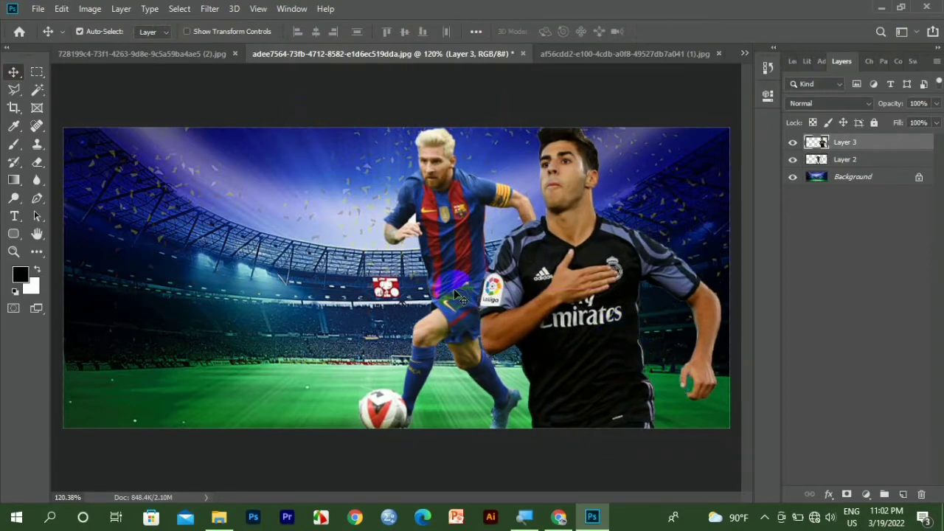
left_click_drag(453, 290, 454, 298)
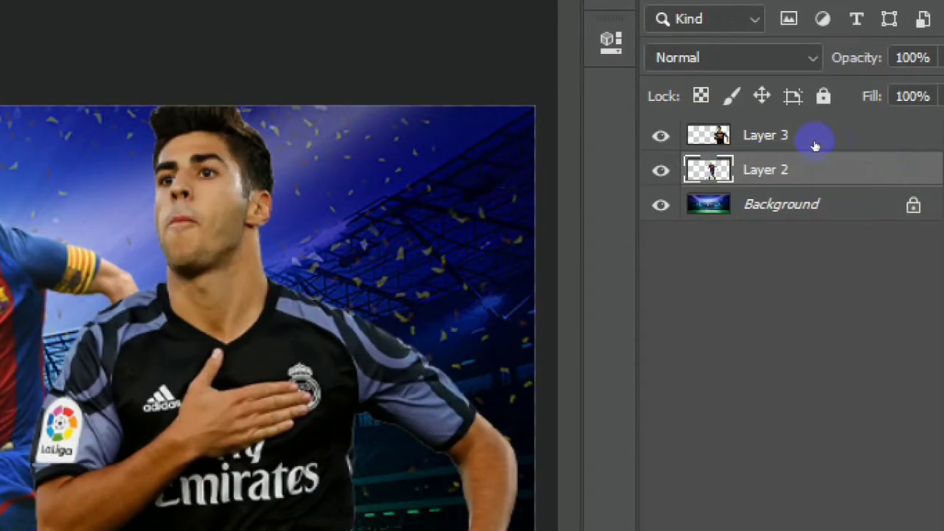
Rename Layer 3, the black-shirted player, as c1
left_click(843, 181)
left_click(843, 191)
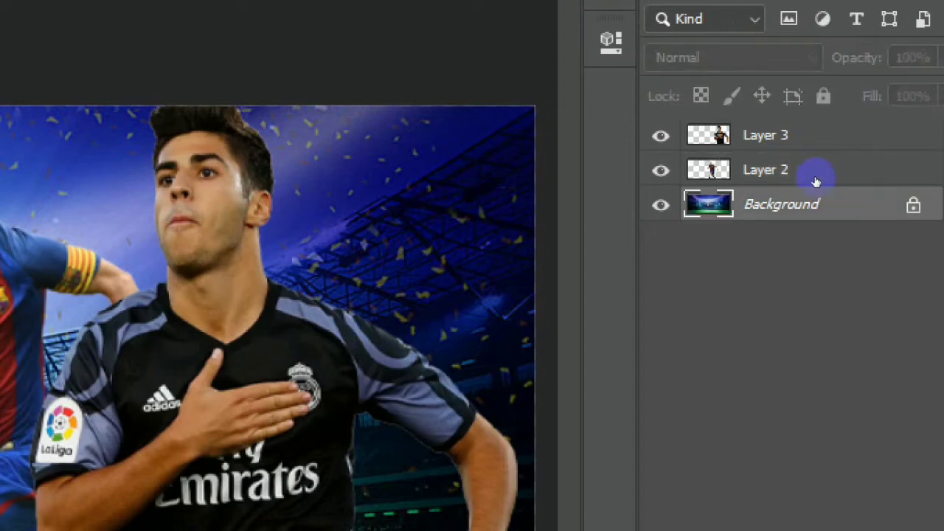
double_click(844, 143)
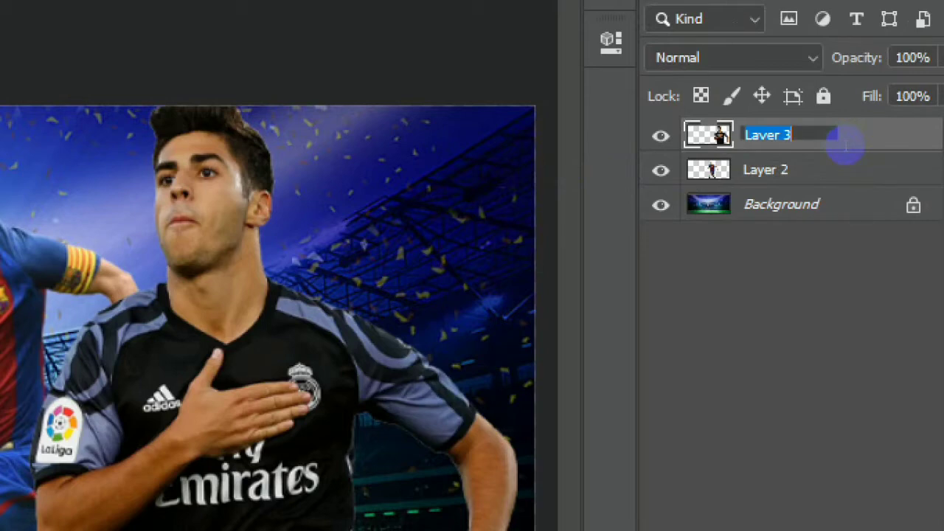
type("c")
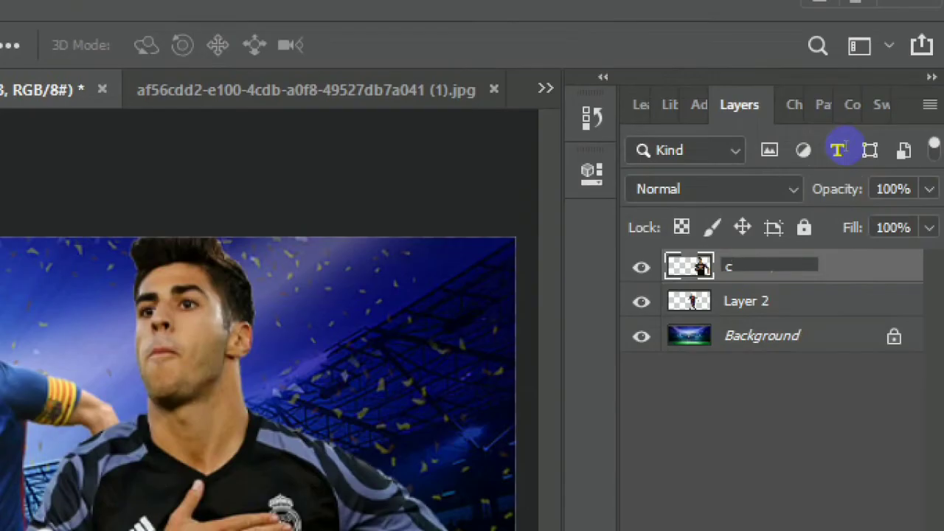
type("1")
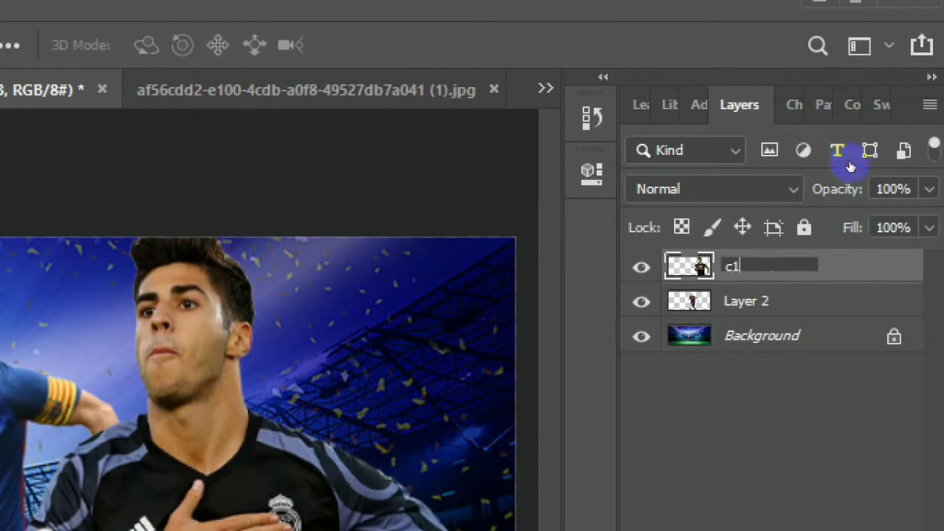
Rename Layer 2, the striped-shirt player, as c2
left_click(748, 301)
key("Tab")
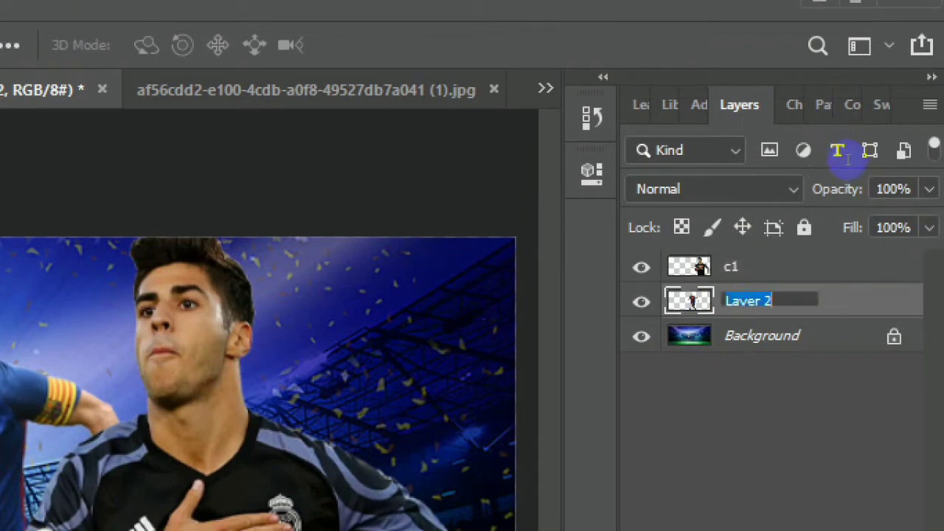
type("c")
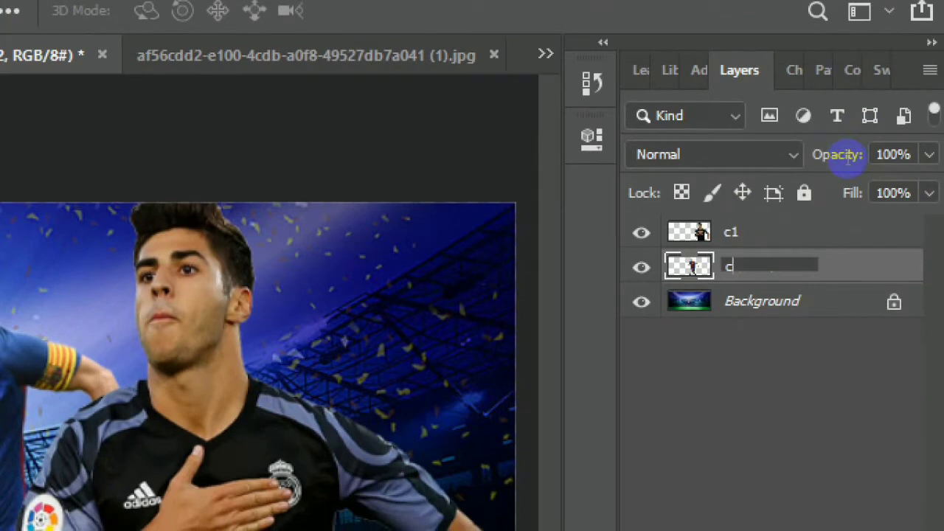
type("32")
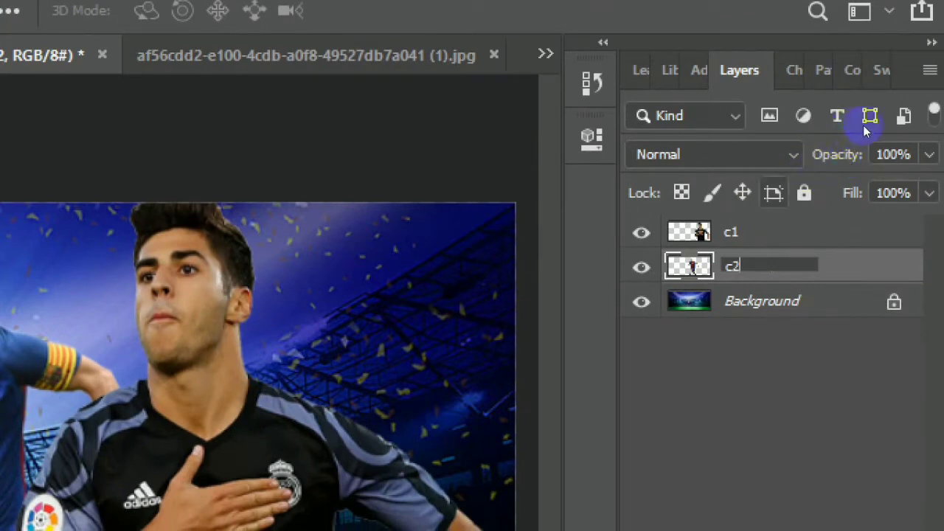
left_click(779, 231)
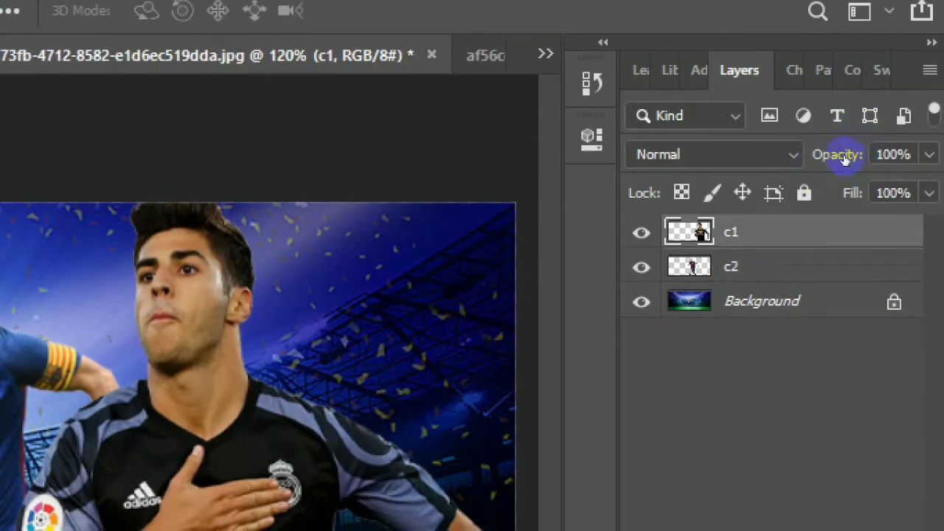
Duplicate layers c1 and c2 together within the stadium document
key("ctrl+0")
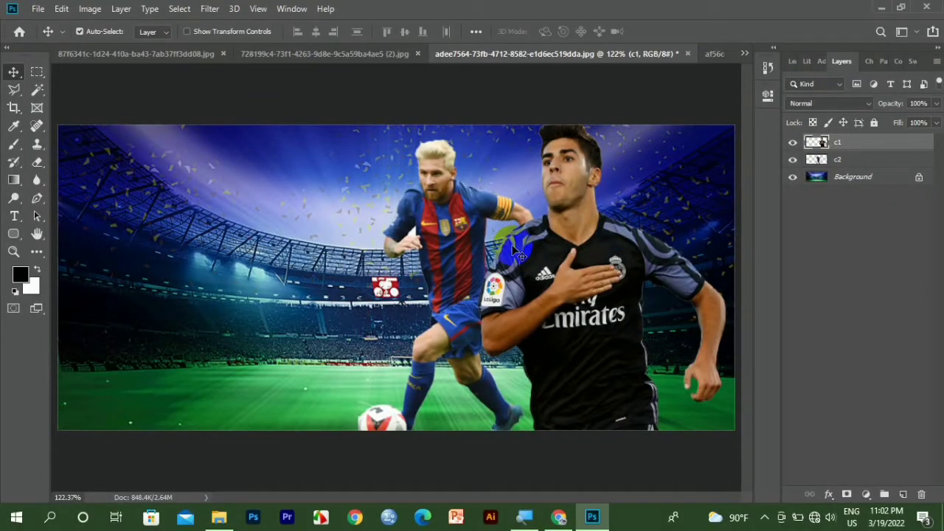
left_click(853, 164)
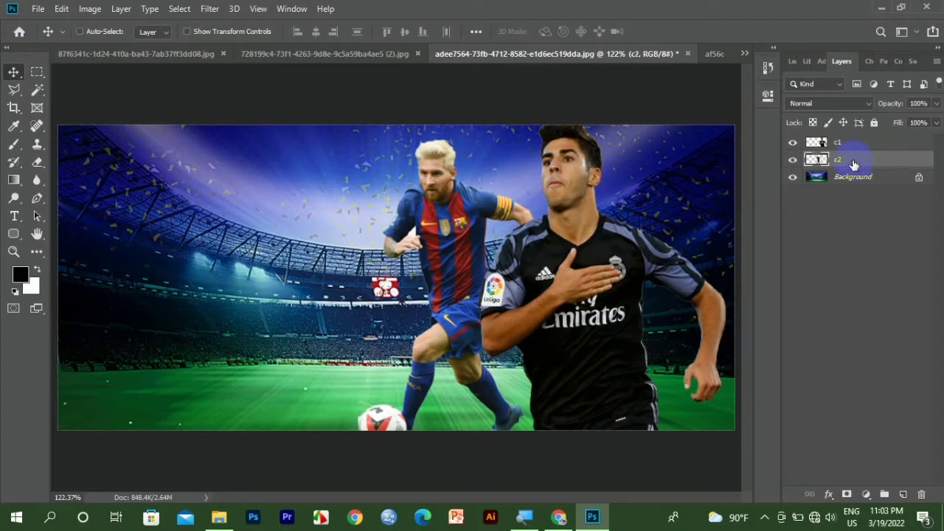
left_click(850, 146, "ctrl")
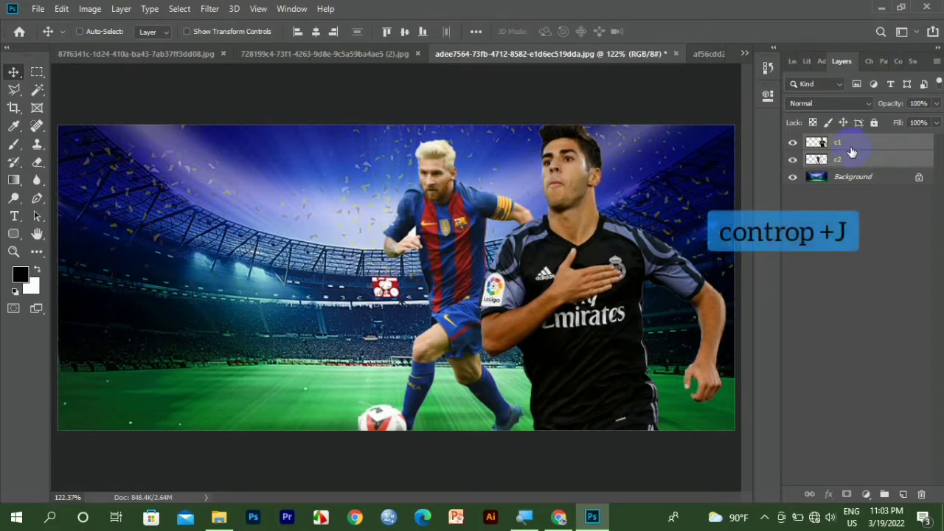
key("ctrl+j")
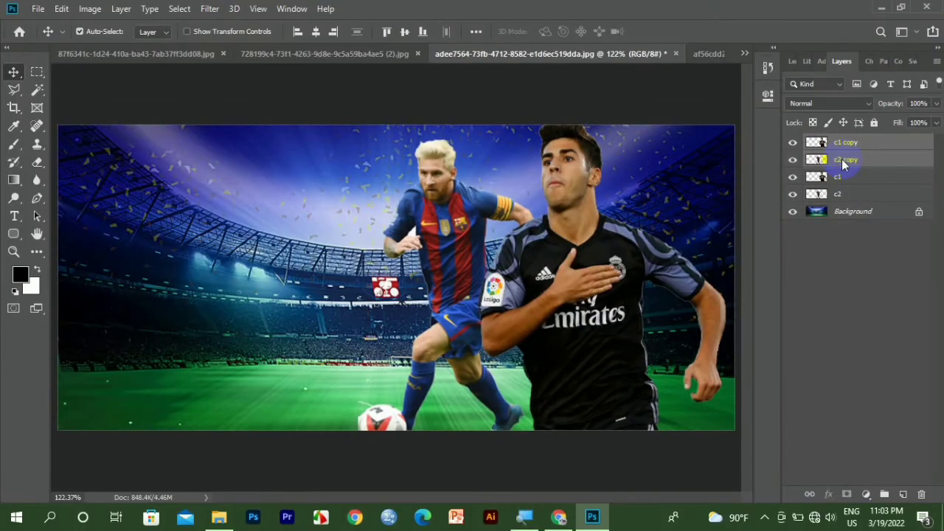
right_click(842, 159)
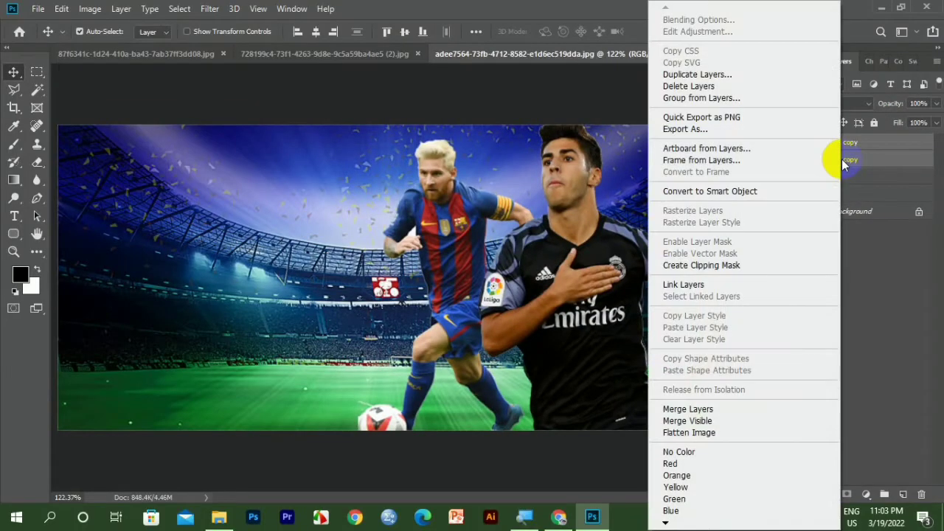
left_click(693, 76)
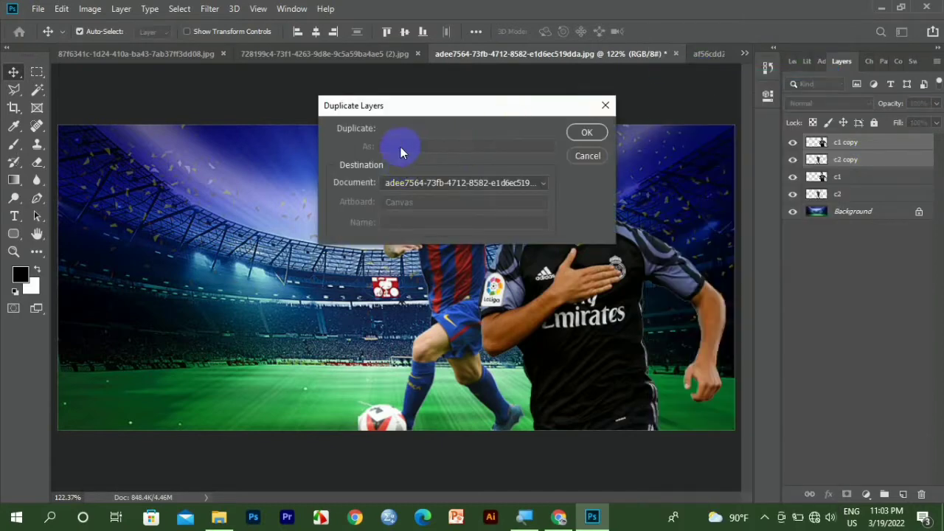
left_click(588, 157)
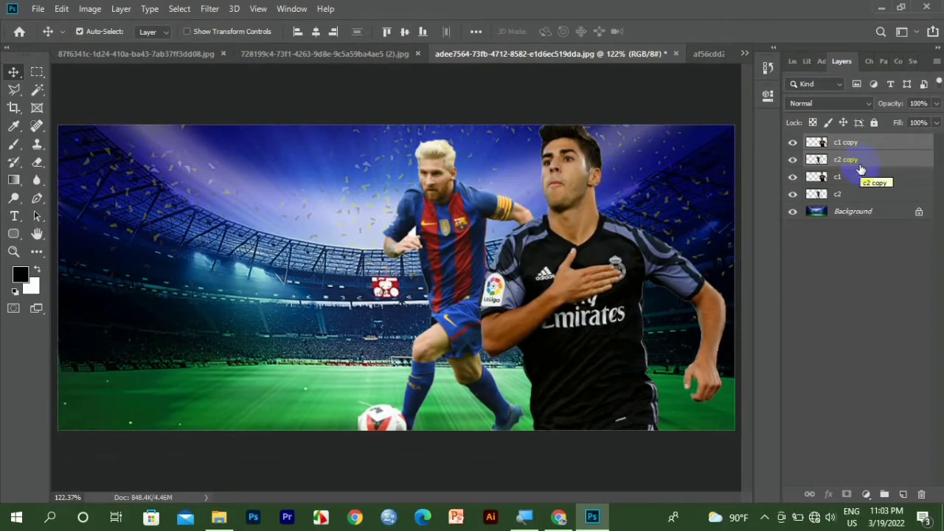
Select the original layers c1 and c2 and shift them left so they show behind their copies
left_click(860, 168)
left_click(864, 181)
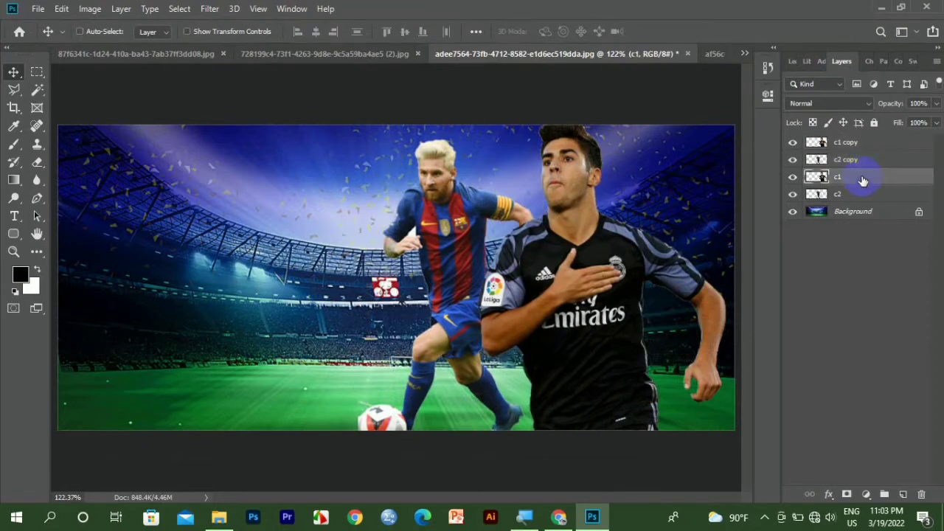
left_click(866, 194, "ctrl")
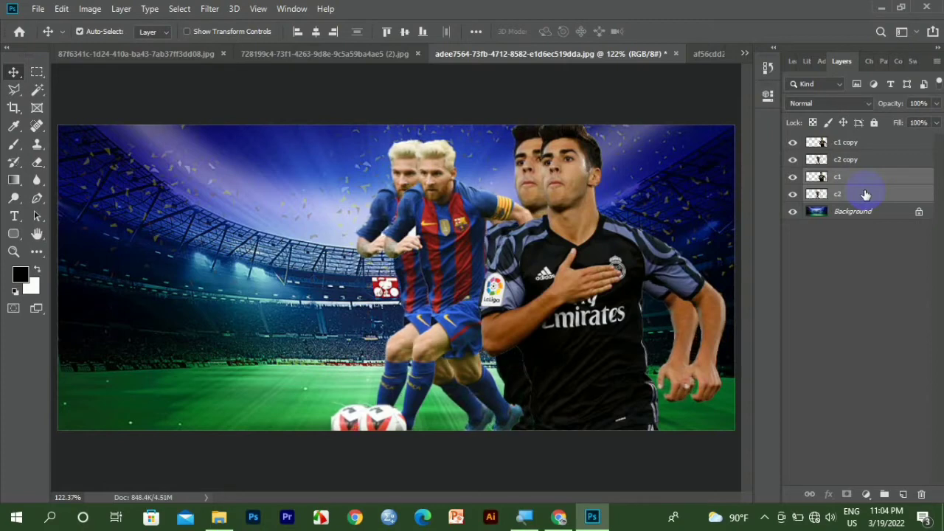
Set the layer opacity of c1 and c2 to 33%
left_click(918, 123)
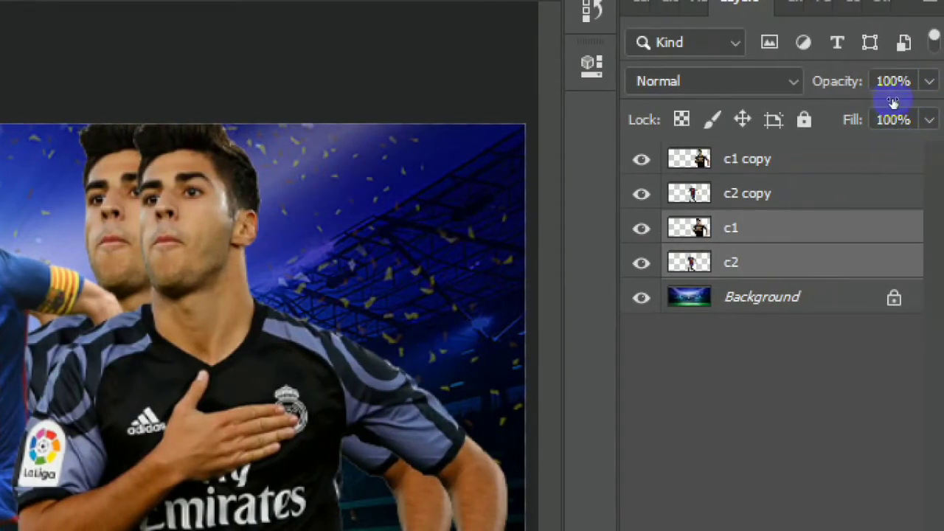
left_click(929, 120)
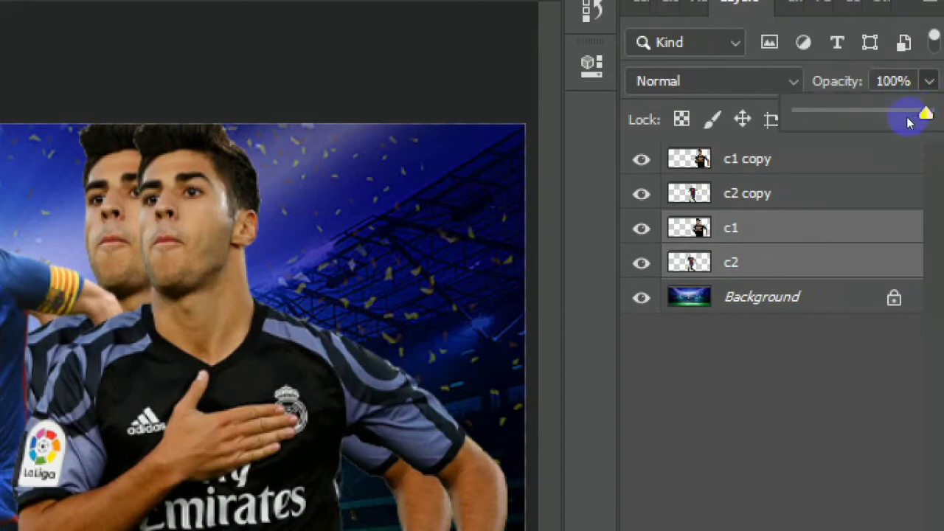
left_click_drag(908, 118, 894, 118)
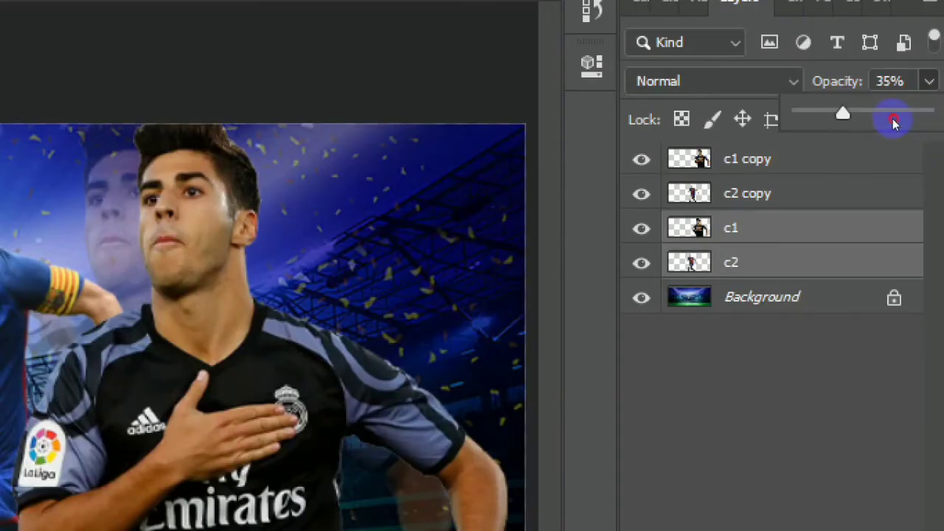
left_click_drag(894, 121, 892, 126)
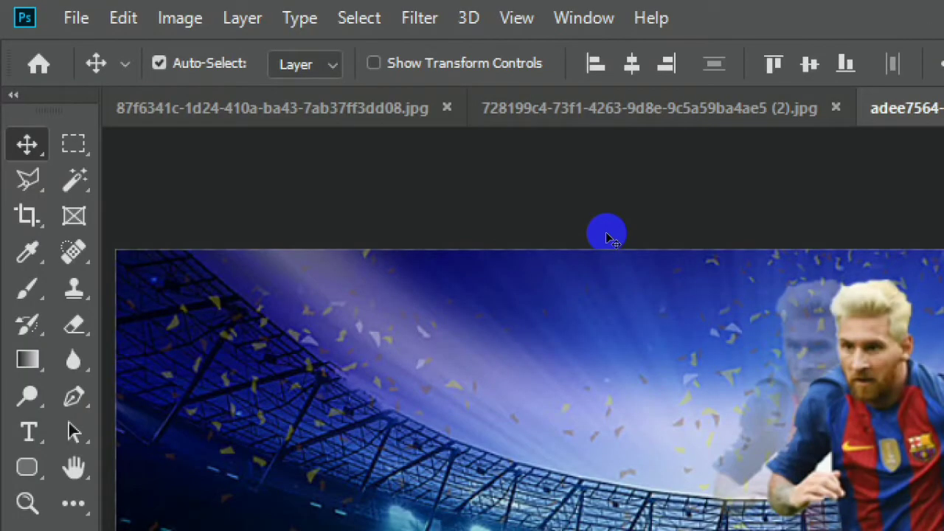
key("super")
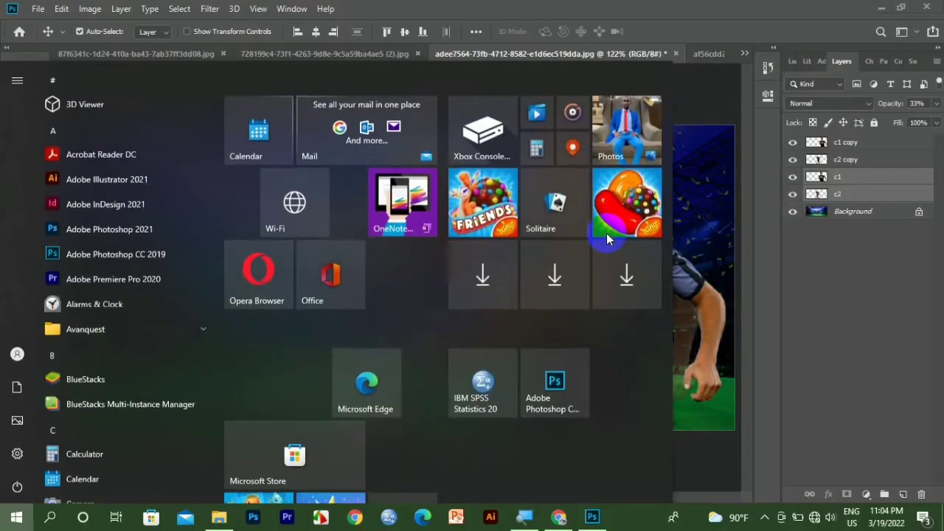
key("super")
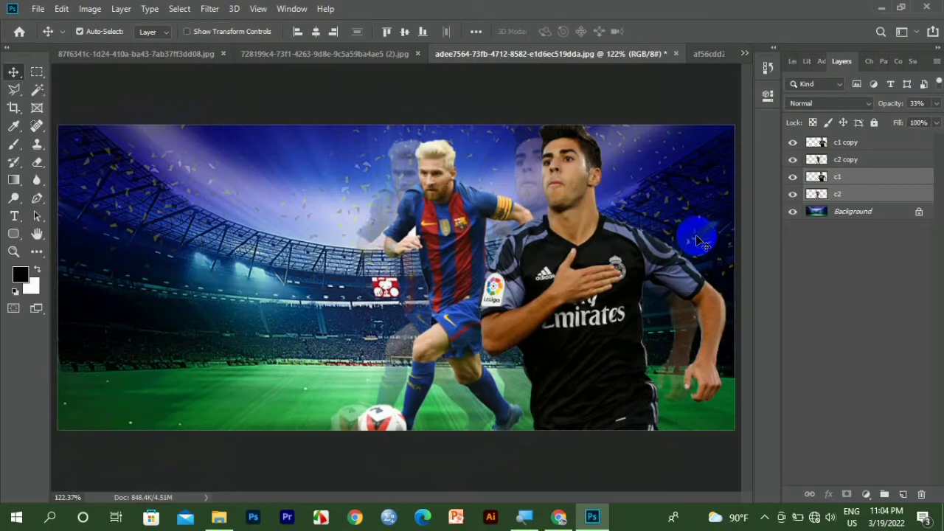
Fade layers c1 and c2 behind the players by setting their opacity to 22%
left_click(939, 105)
left_click_drag(894, 121, 906, 123)
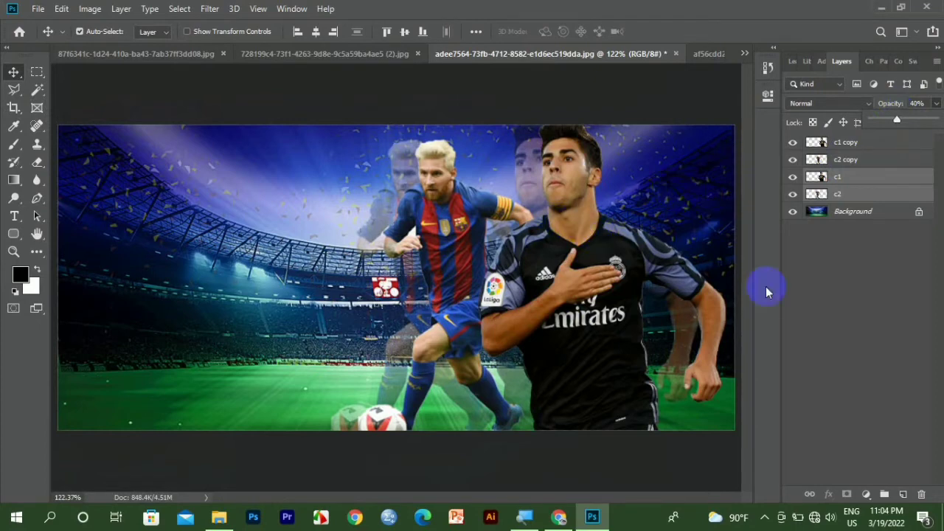
key("Down")
key("Down")
key("Down")
key("Down")
key("Down")
key("Down")
key("Down")
key("Down")
key("Down")
key("Down")
key("Down")
key("Down")
key("Down")
key("Down")
key("Down")
key("Down")
key("Down")
key("Down")
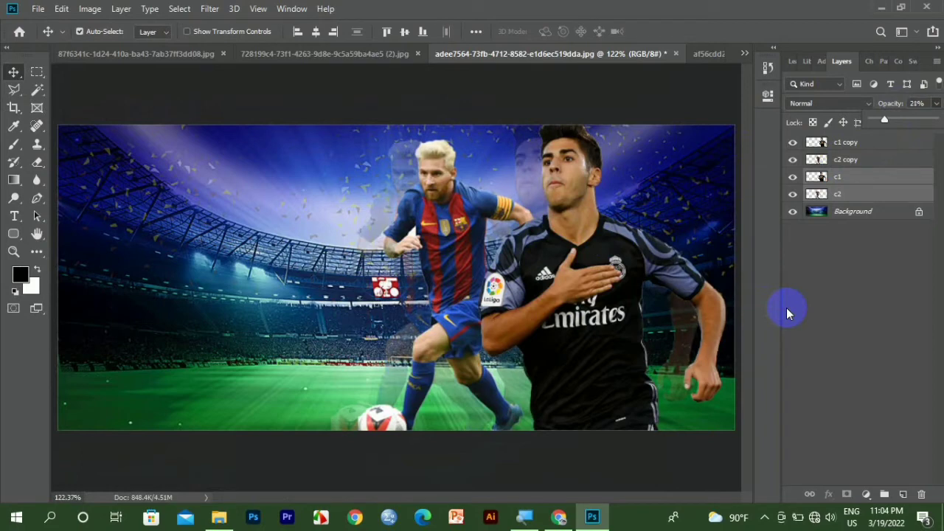
Select layers c1 and c2 together and raise their opacity to 41% for a stronger ghost effect
left_click(885, 190, "ctrl")
left_click(853, 193)
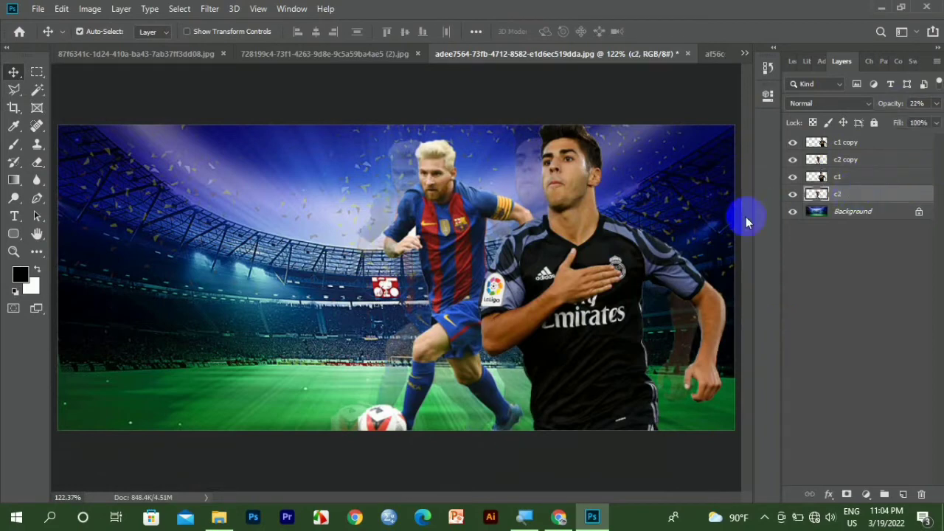
left_click(839, 181, "ctrl")
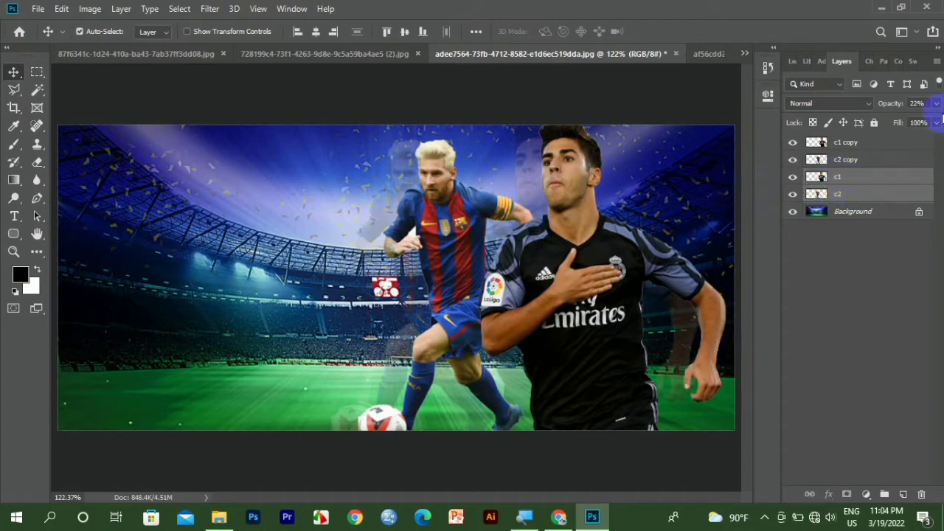
left_click(937, 103)
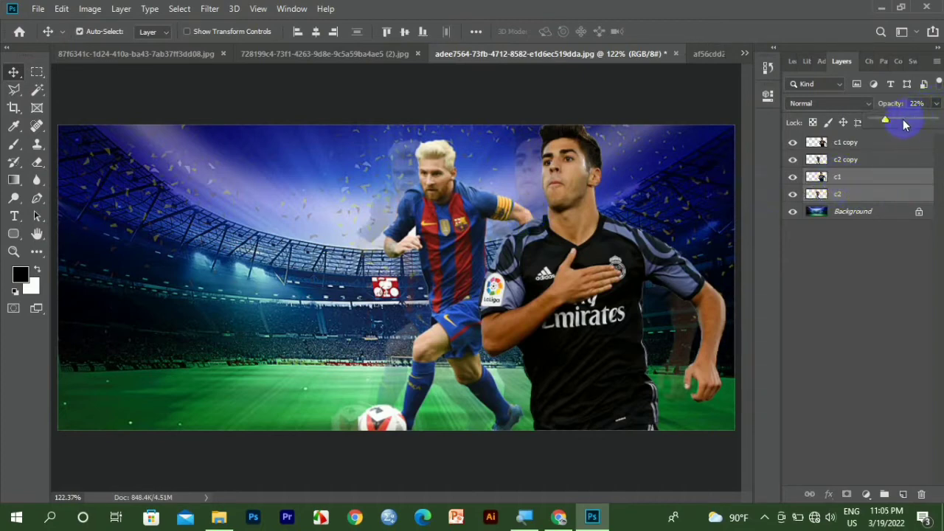
left_click_drag(885, 120, 898, 122)
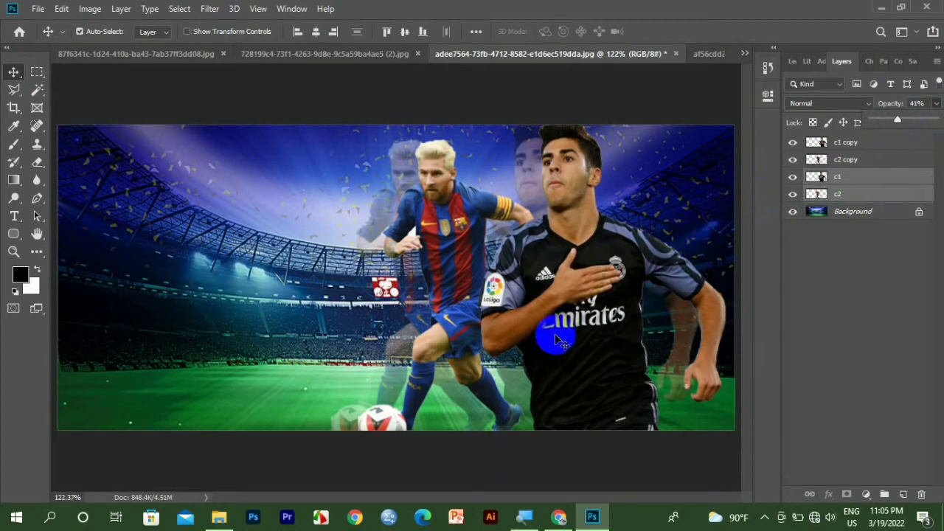
Close the source document of the cut-out player in the black shirt without saving changes
left_click(708, 55)
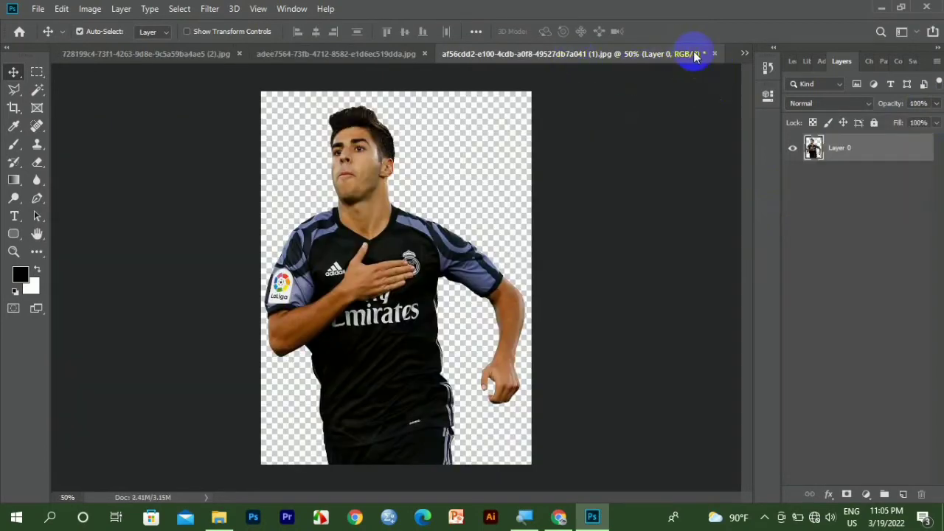
left_click(713, 54)
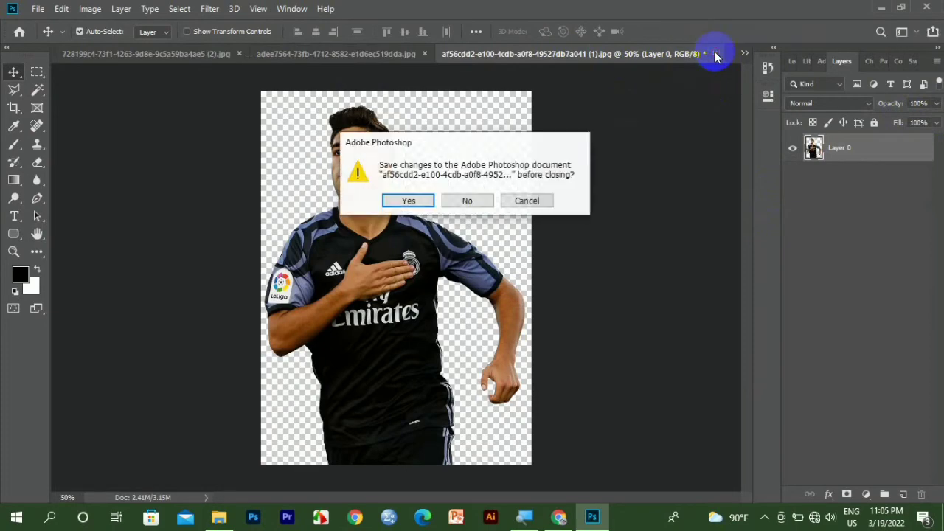
left_click(469, 198)
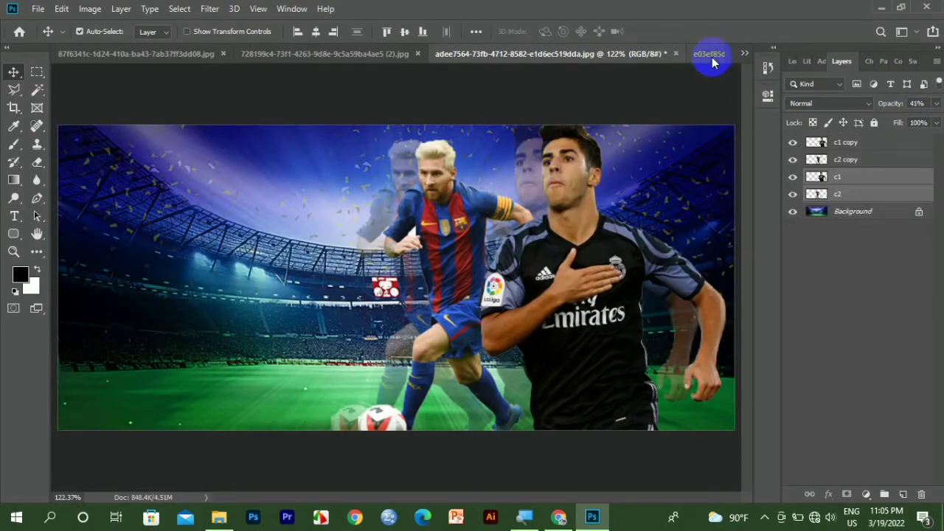
In the FCB crest document, select the white surround with the Magic Wand, unlock the background layer and delete the selected area
left_click(709, 55)
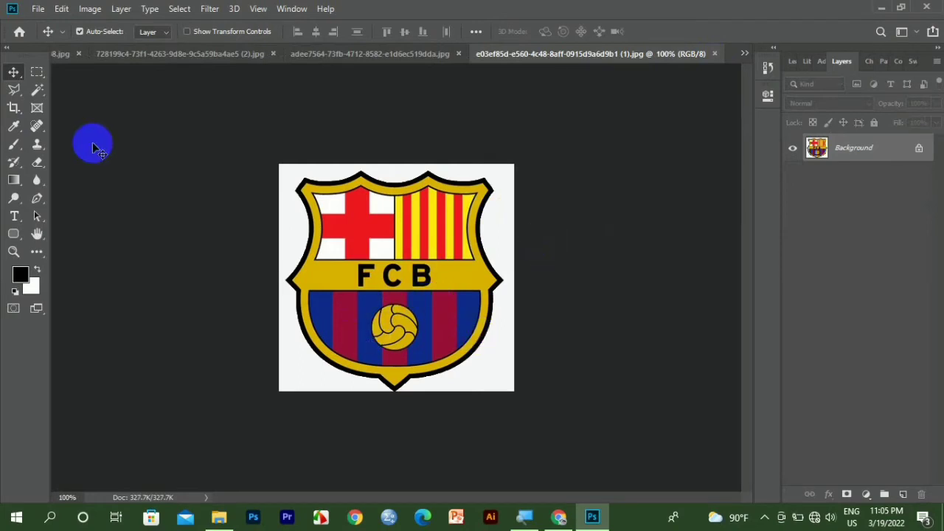
left_click(37, 89)
left_click(290, 219)
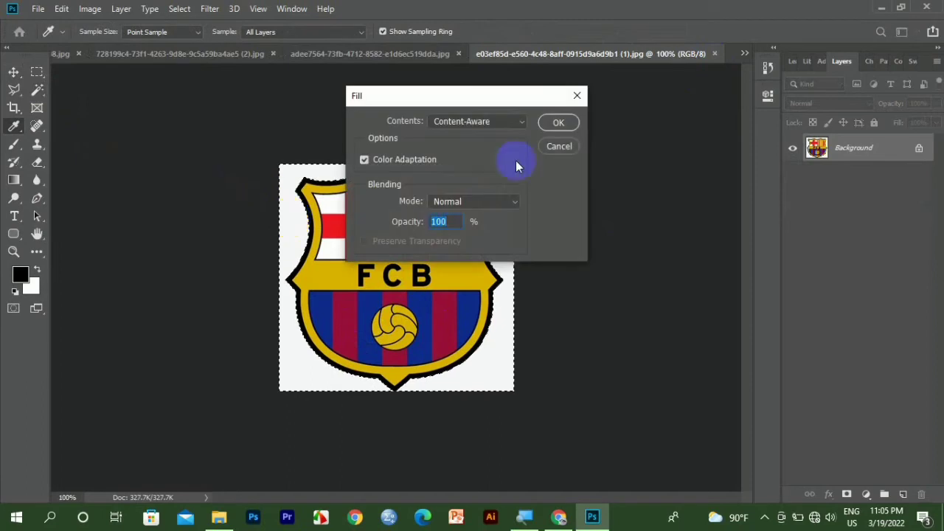
left_click(558, 146)
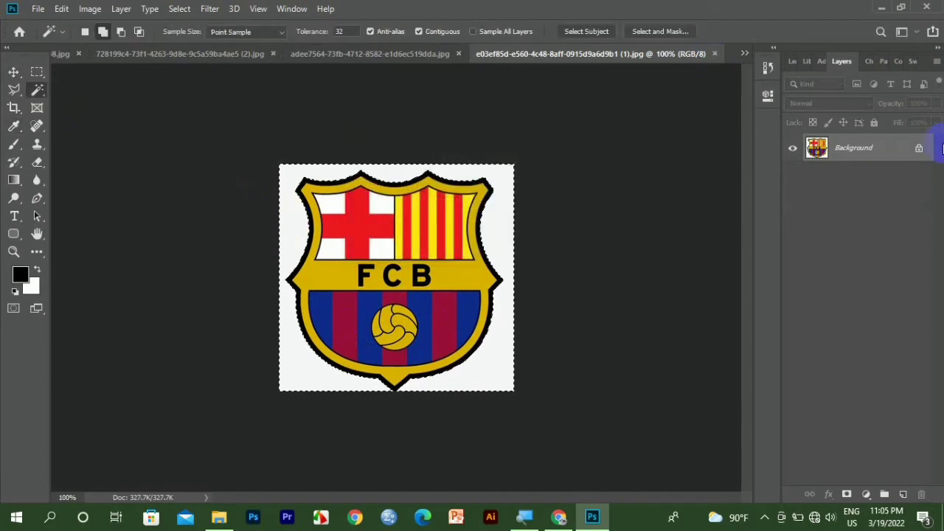
left_click(920, 150)
key("Delete")
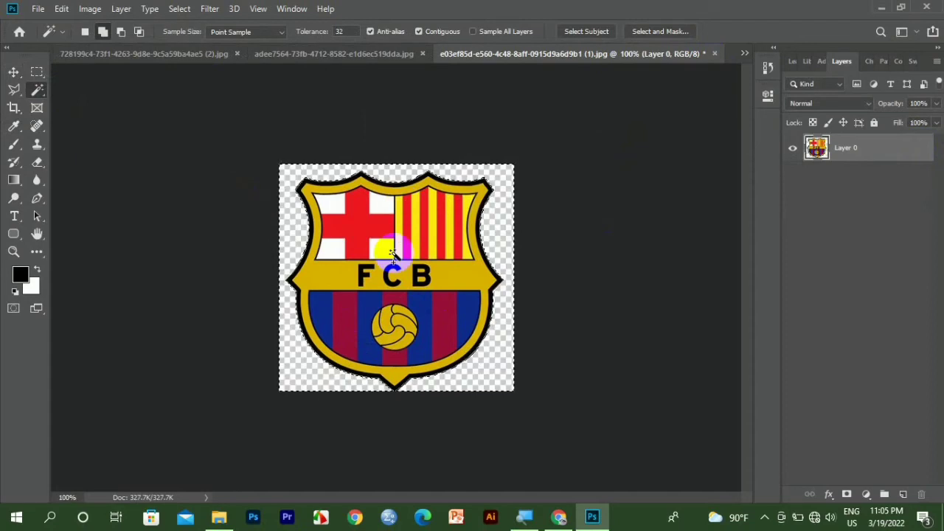
Copy the cut-out FCB crest into the left side of the stadium document and try scaling it to 39.11%
left_click(13, 71)
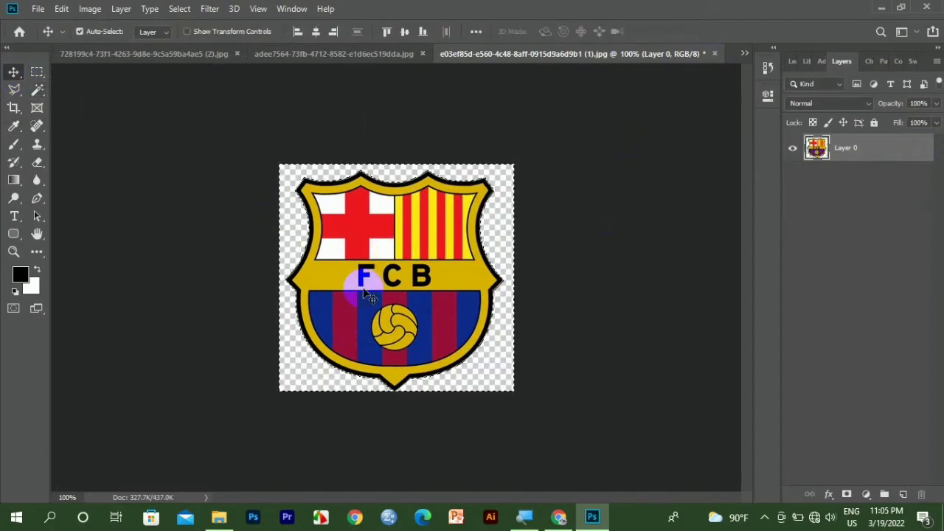
left_click_drag(348, 273, 138, 262)
left_click_drag(132, 199, 135, 201)
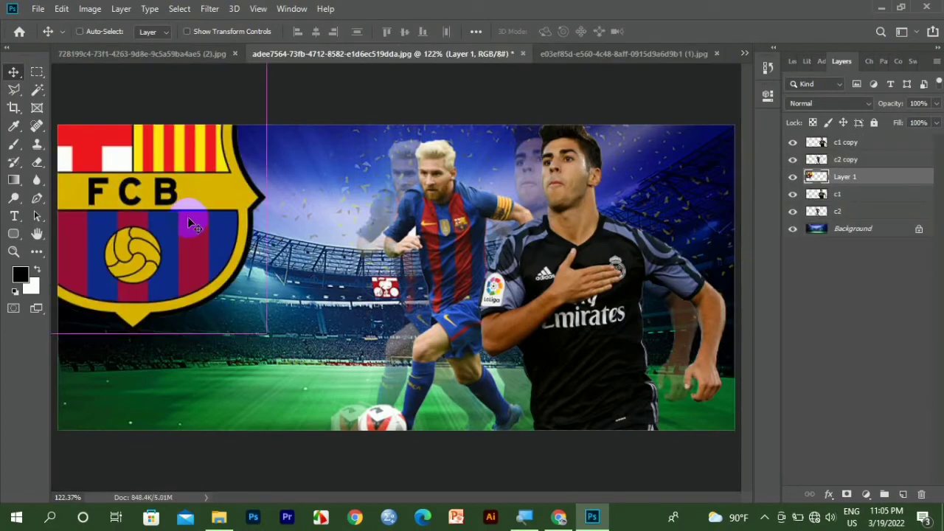
key("ctrl+t")
left_click_drag(265, 334, 236, 234)
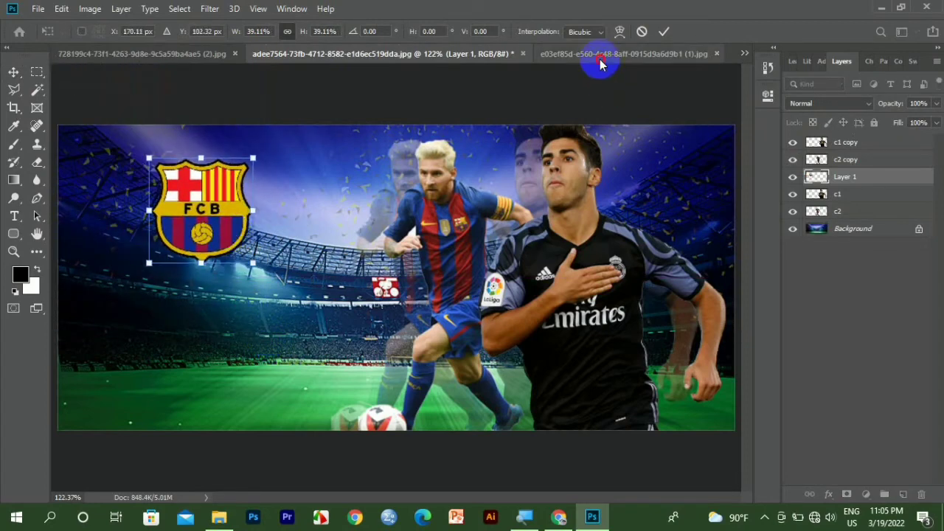
Close the FCB crest source document without saving changes
left_click(602, 56)
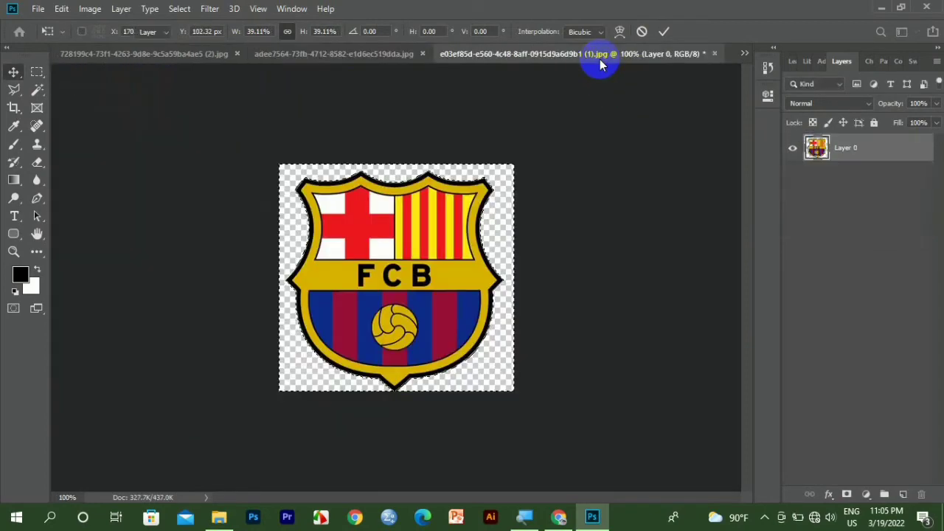
left_click(714, 53)
left_click(469, 200)
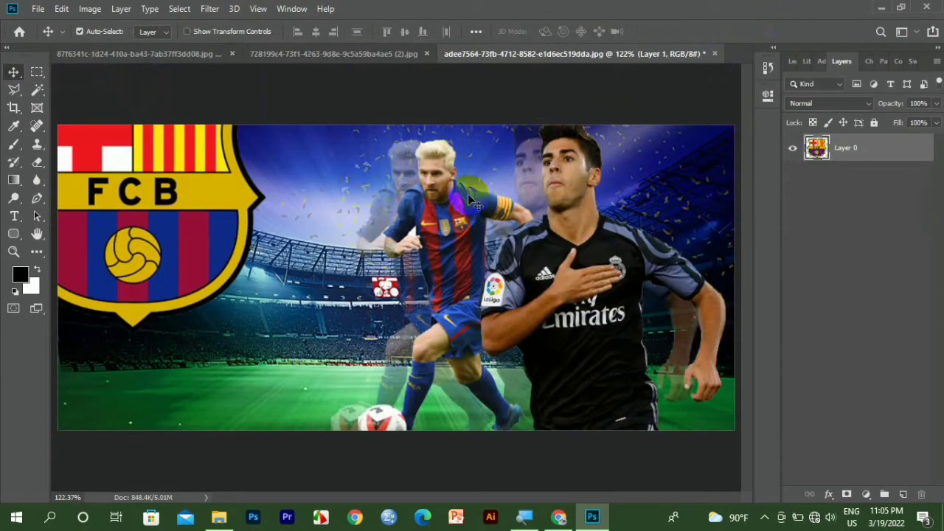
In the LaLiga logo document, select the white background with the Magic Wand, unlock the layer and delete the selected area
left_click(380, 57)
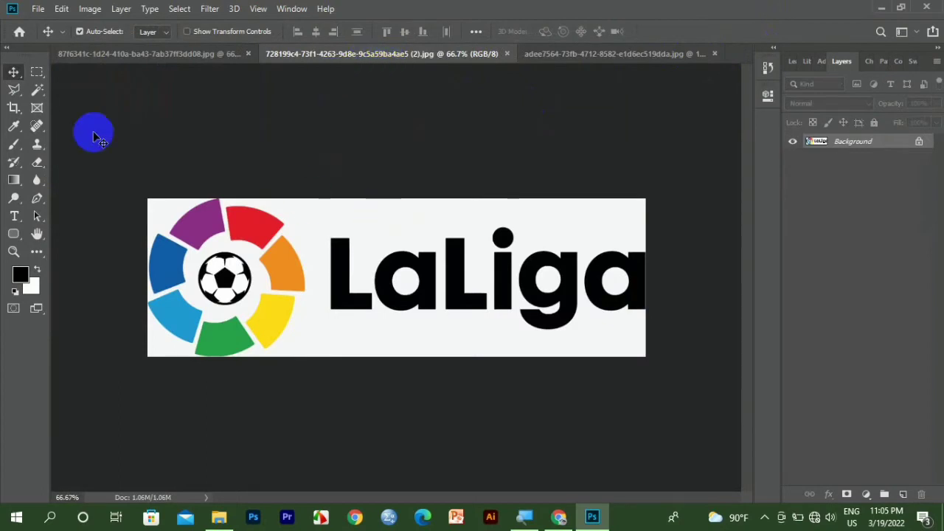
left_click(37, 90)
left_click(391, 222)
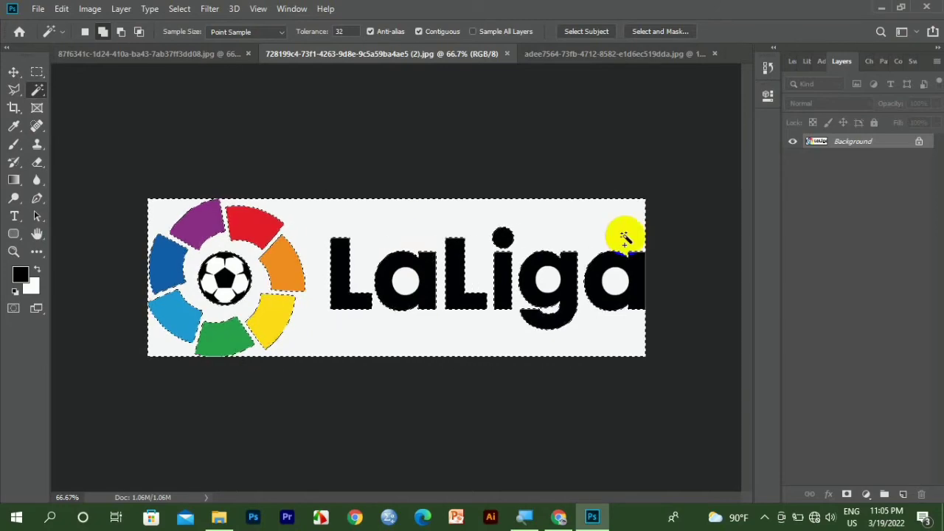
left_click(919, 144)
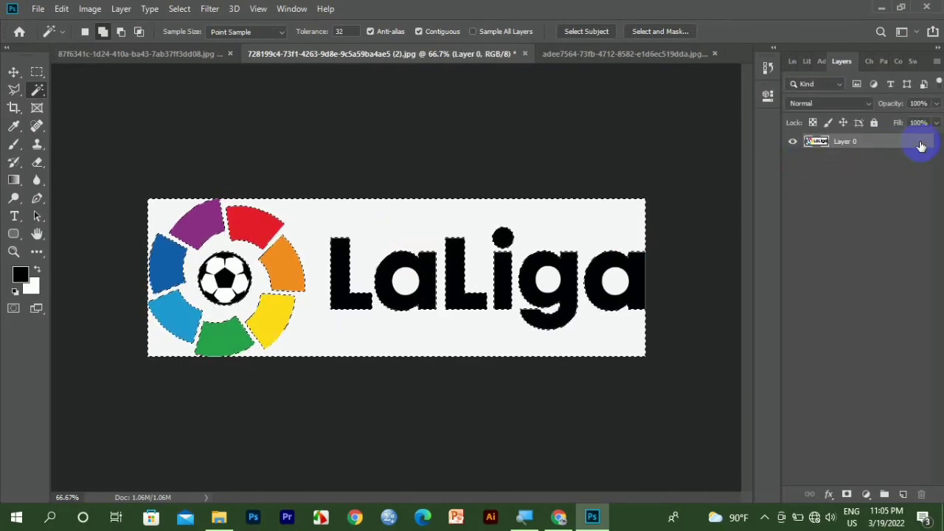
key("Delete")
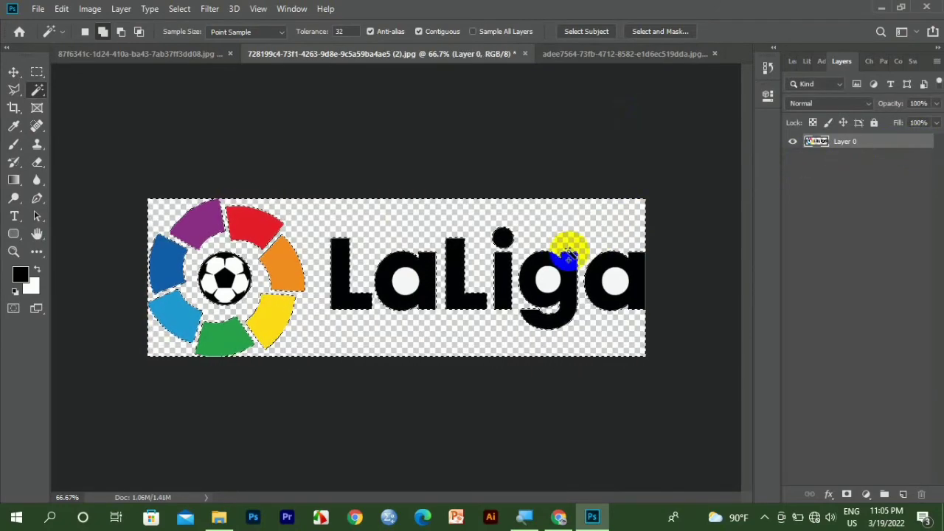
Reposition the cut-out LaLiga logo layer within its own canvas using the Move tool and Free Transform
left_click(13, 72)
left_click_drag(373, 288, 339, 289)
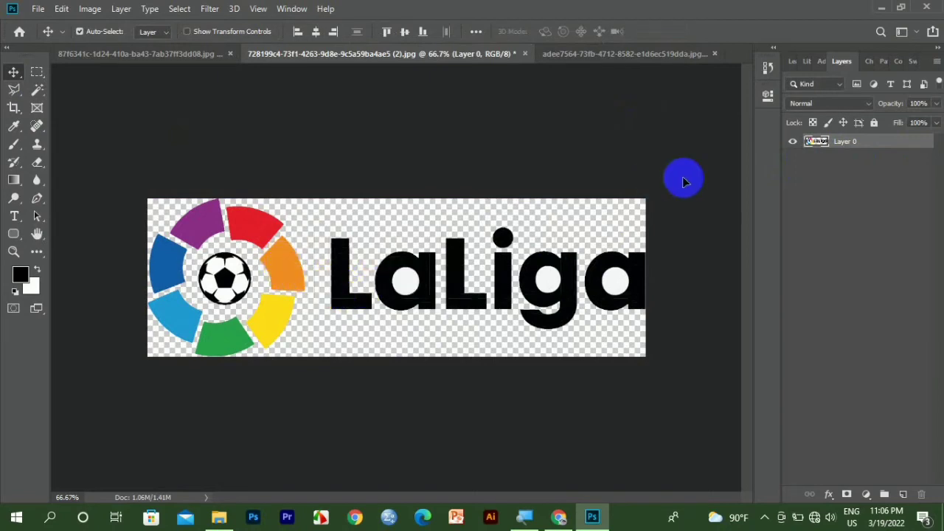
left_click_drag(207, 252, 228, 287)
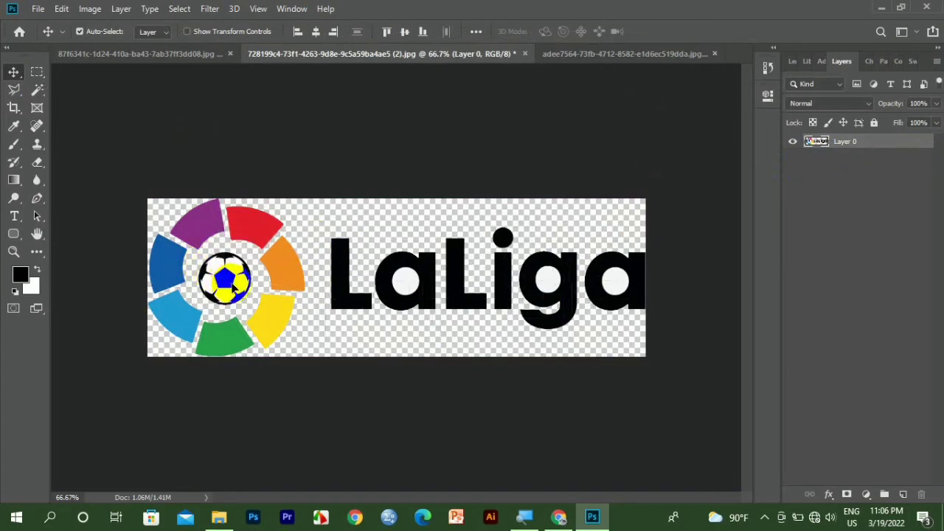
key("ctrl+t")
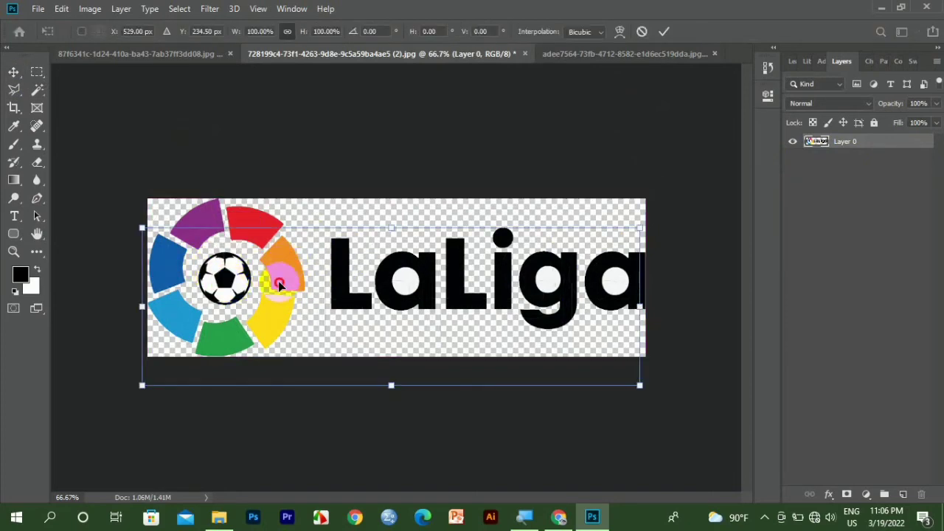
left_click_drag(279, 284, 286, 266)
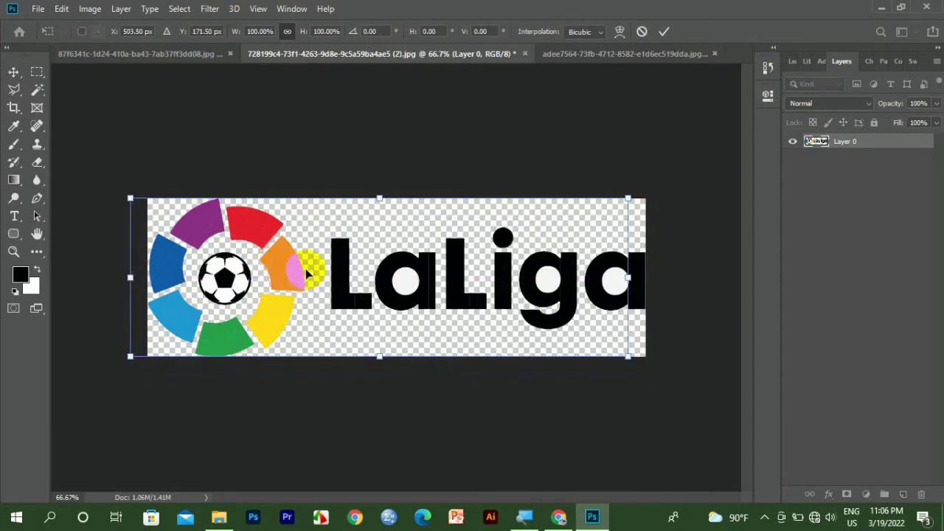
left_click(666, 31)
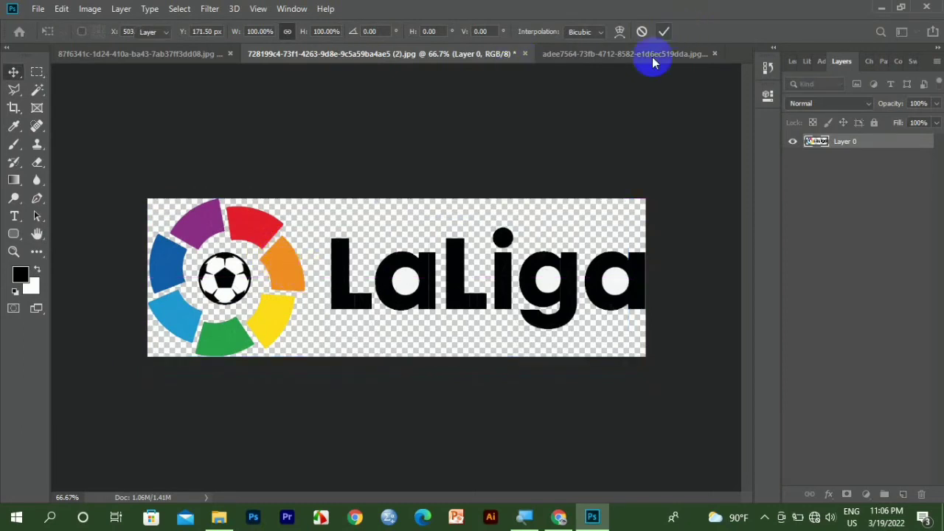
Copy the LaLiga logo into the stadium document and try scaling it to 12.09%
left_click(451, 270)
left_click(453, 280)
left_click(444, 283)
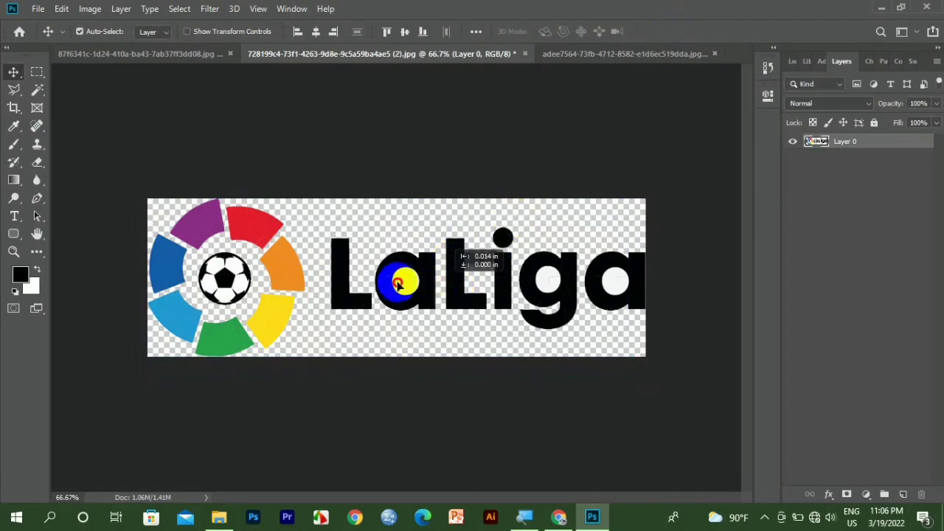
left_click_drag(310, 209, 366, 273)
left_click_drag(308, 273, 308, 272)
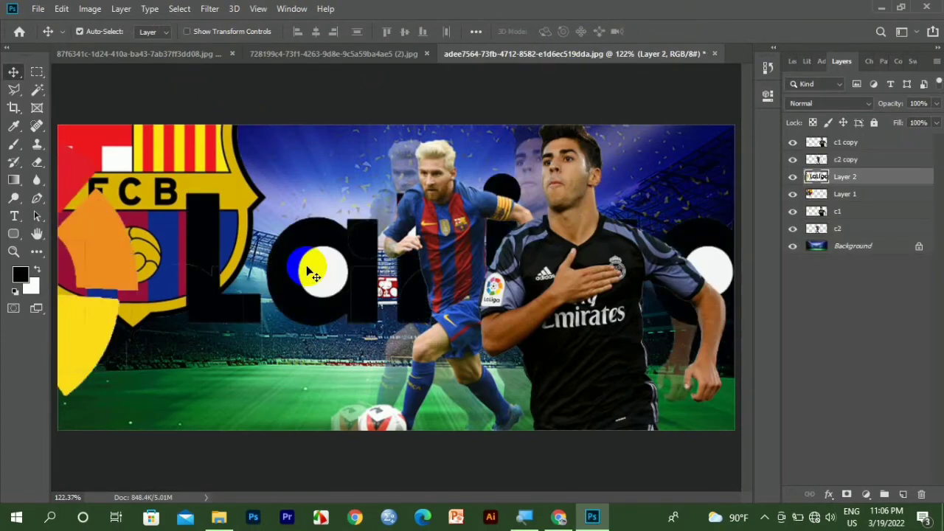
key("ctrl+t")
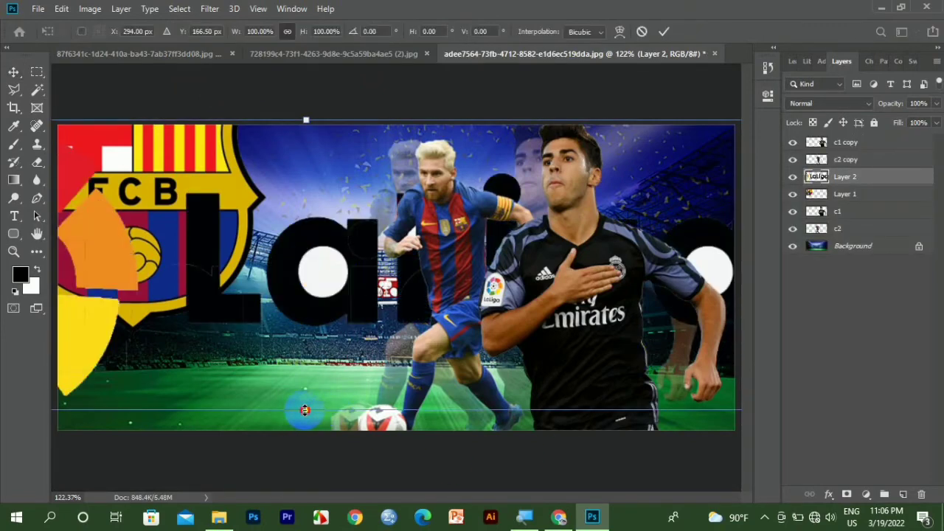
left_click_drag(304, 411, 167, 156)
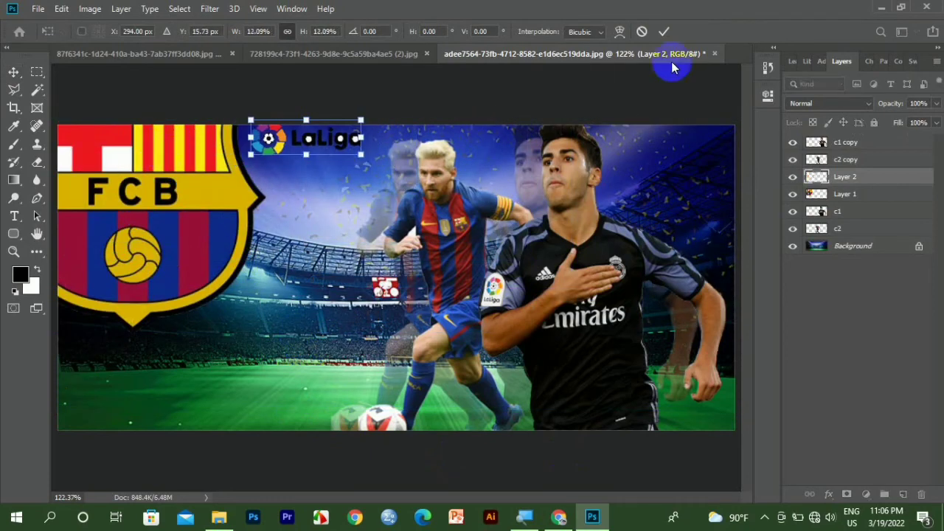
Close the LaLiga logo source document without saving changes
left_click(370, 49)
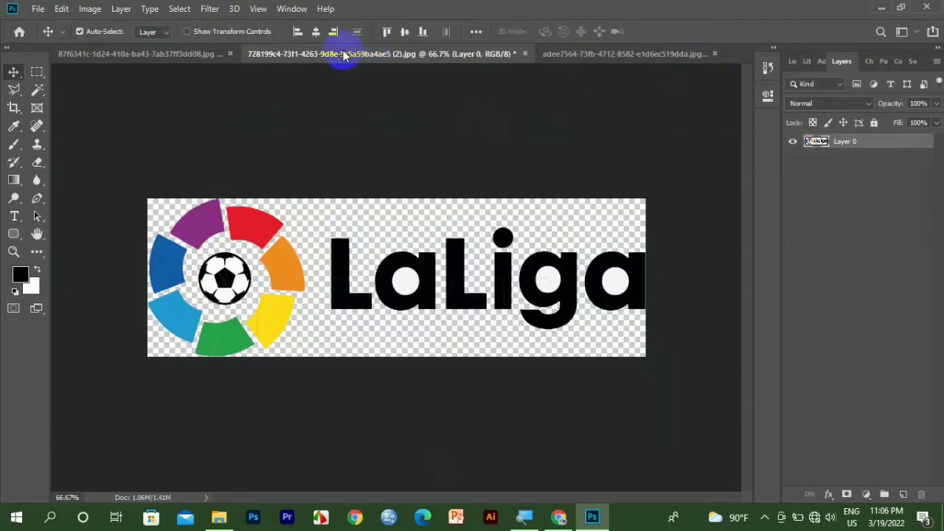
left_click(526, 54)
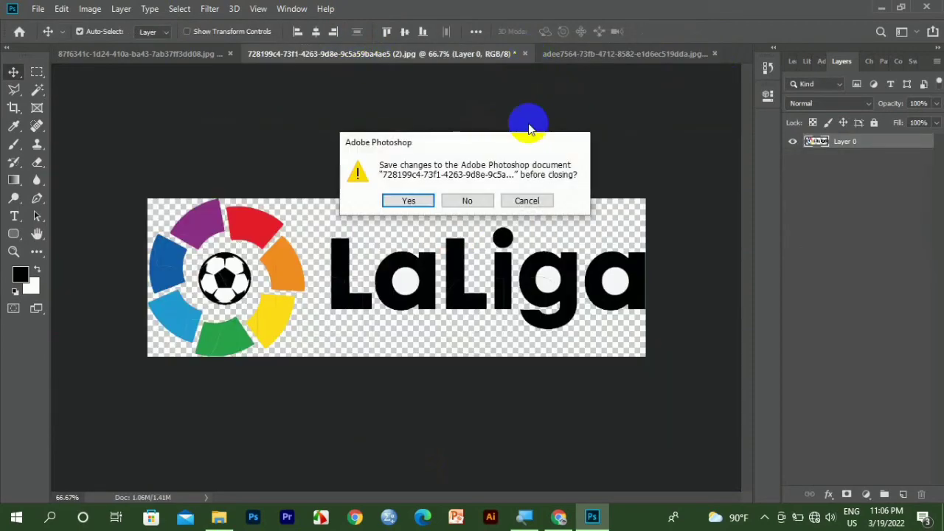
left_click(475, 200)
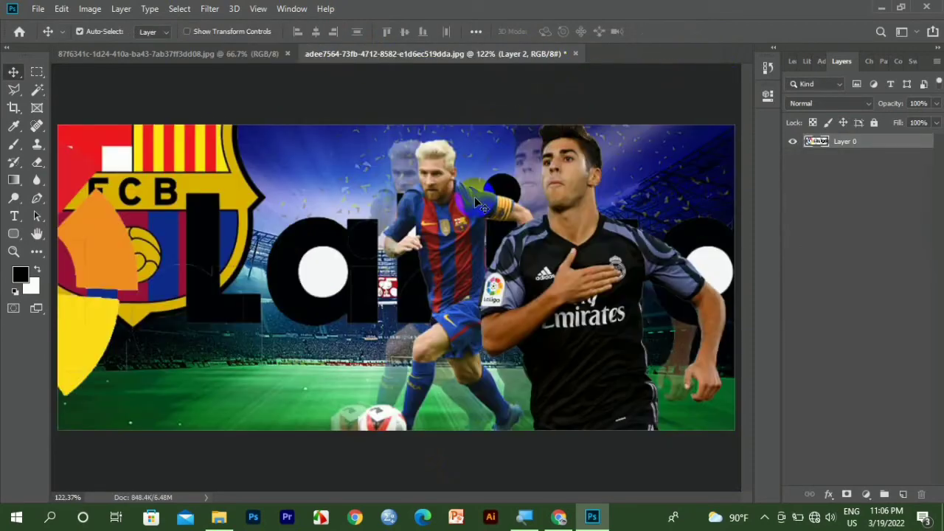
In the Real Madrid crest document, select the white background with the Magic Wand, unlock the layer and delete the selected area
left_click(218, 53)
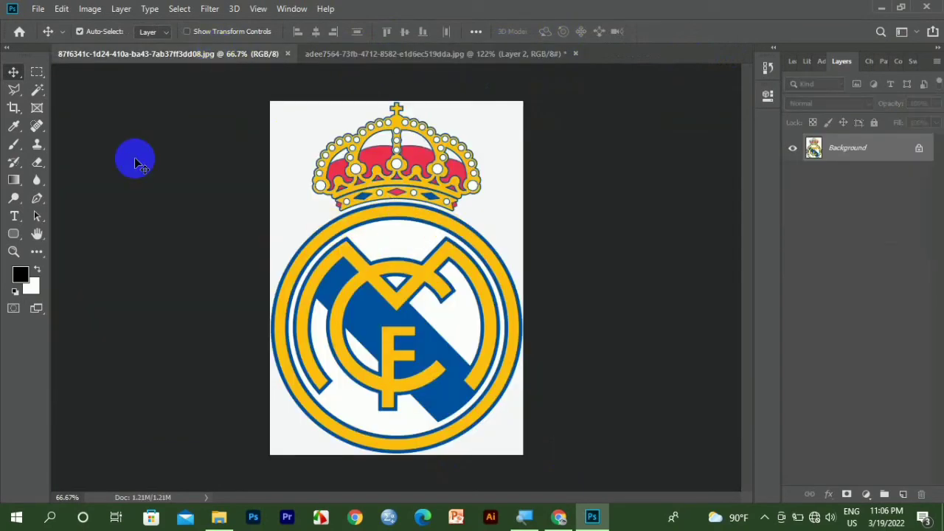
left_click(36, 91)
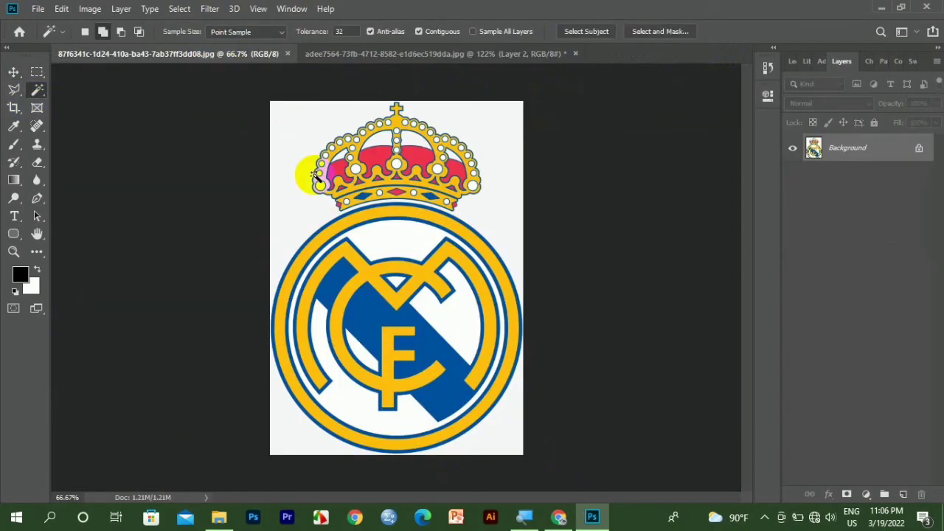
left_click(295, 126)
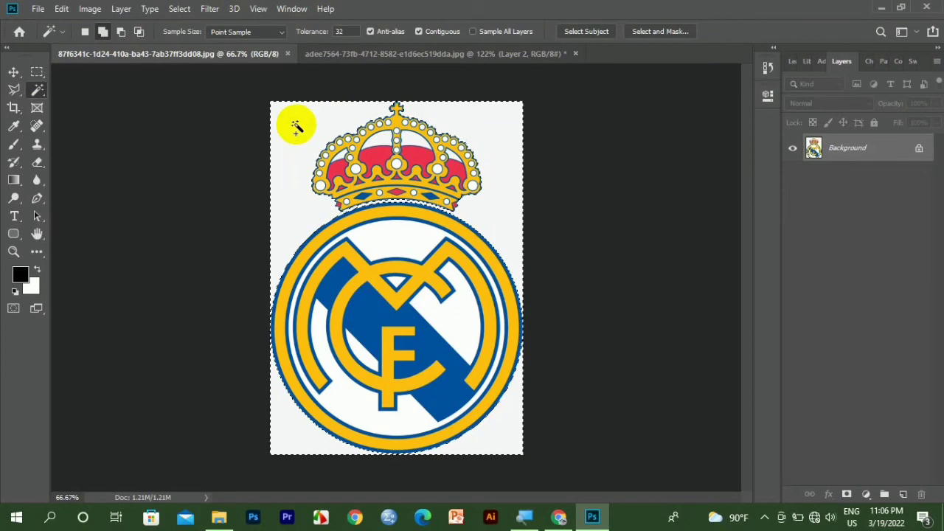
left_click(921, 149)
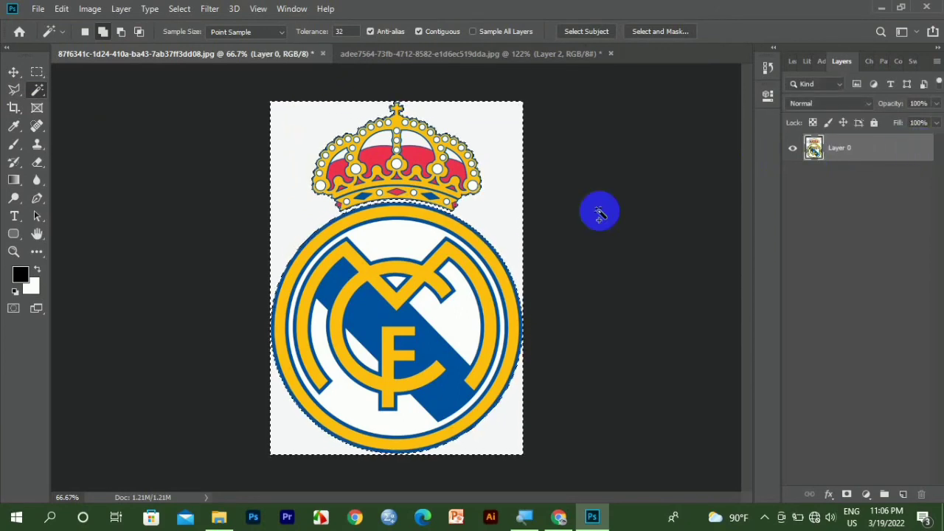
key("Delete")
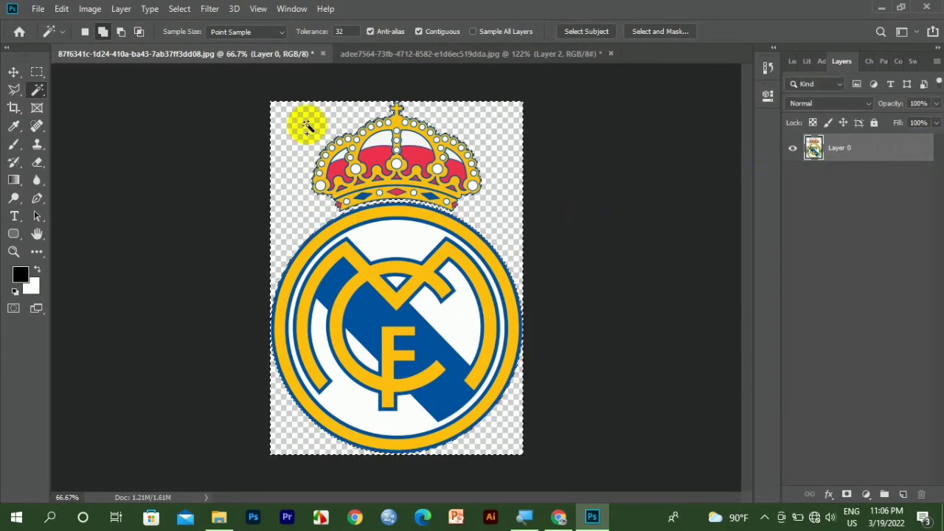
Copy the cut-out Real Madrid crest into the stadium document and scale it down to a small emblem beside the blond player's ghost
left_click(13, 71)
left_click_drag(383, 325, 299, 185)
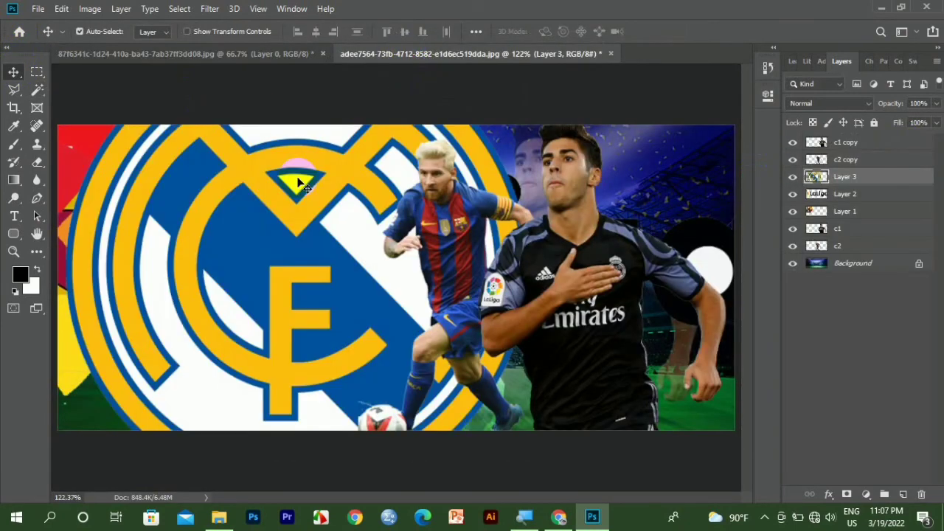
key("ctrl+t")
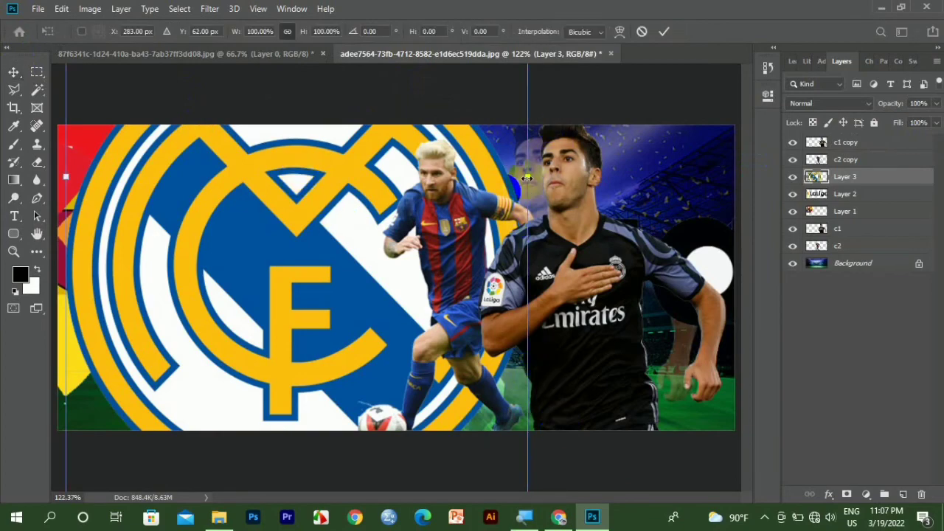
left_click_drag(527, 178, 318, 176)
key("Return")
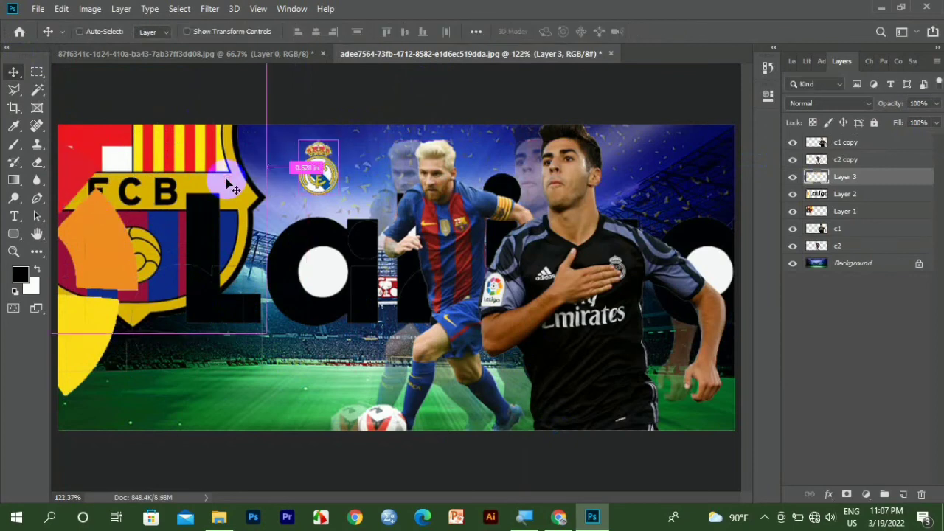
Scale the oversized LaLiga logo down with Free Transform and place it at the banner's upper edge, just above the Real Madrid crest
key("ctrl+t")
left_click(300, 288)
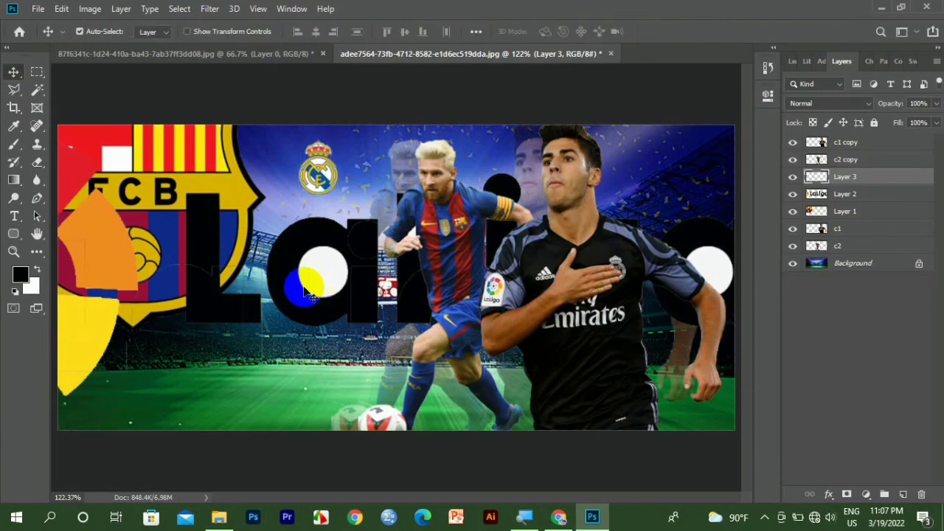
left_click(300, 289)
key("ctrl+t")
left_click_drag(303, 293, 370, 337)
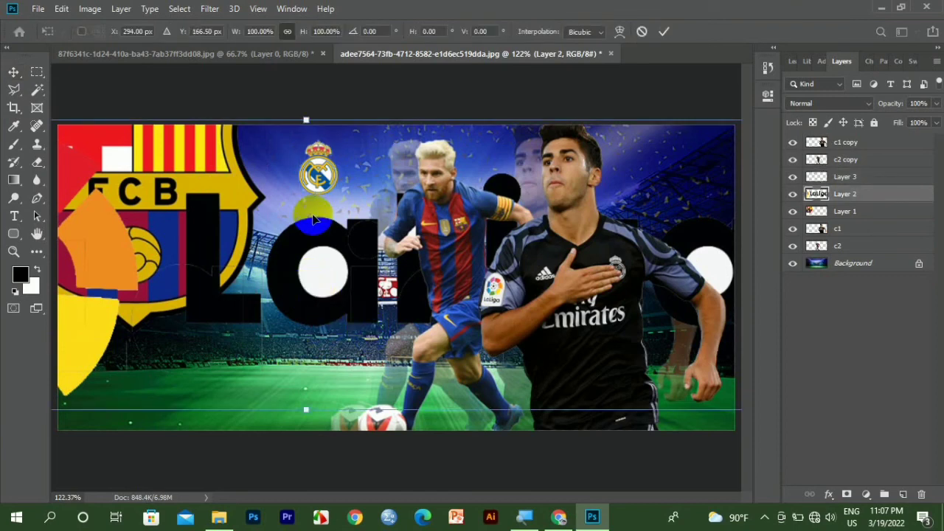
left_click_drag(313, 219, 398, 258)
left_click_drag(412, 336, 393, 317)
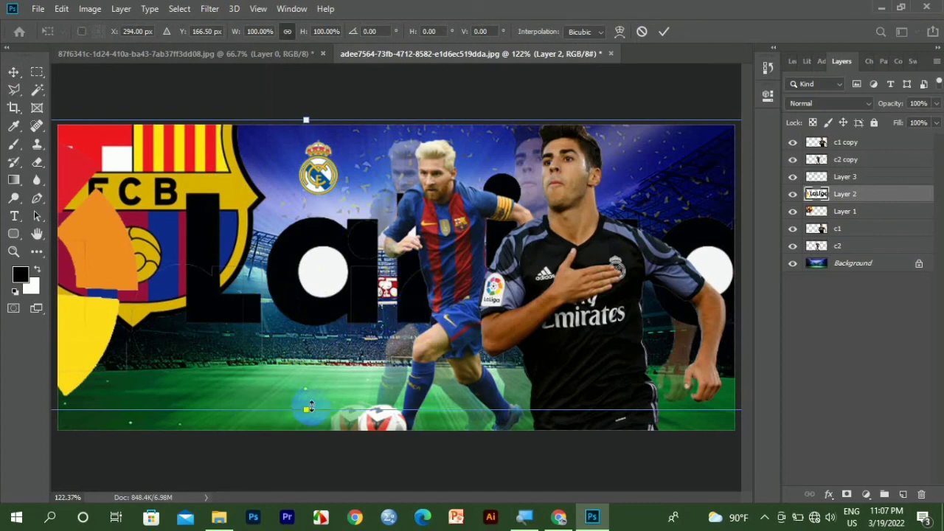
left_click_drag(308, 413, 220, 147)
key("Return")
Scale the FCB crest to 23.24% with Free Transform and move it beside the blond player, just below the Real Madrid crest
left_click(164, 227)
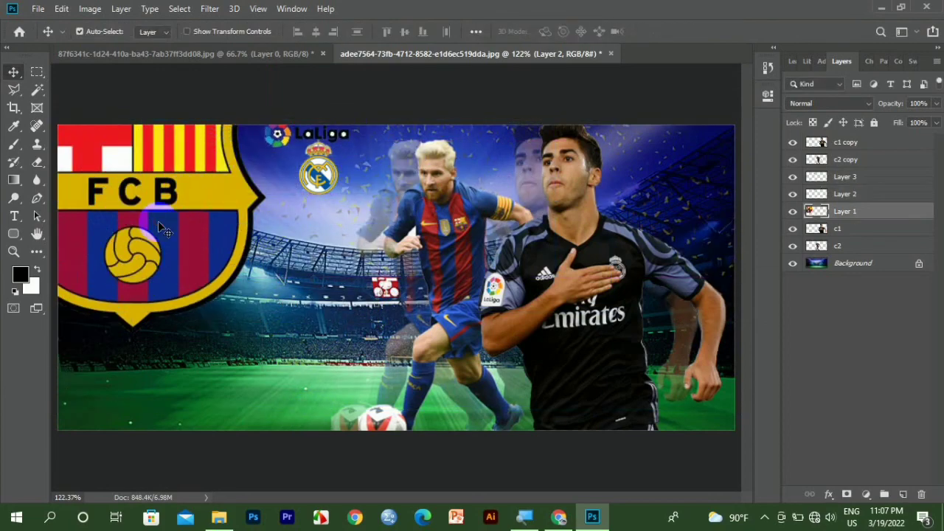
key("ctrl+t")
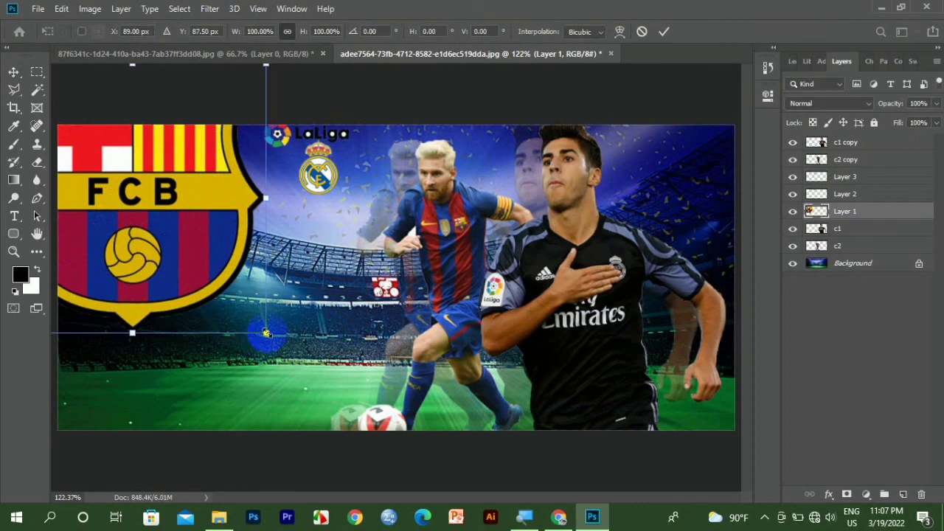
left_click_drag(266, 332, 129, 159)
left_click_drag(102, 127, 248, 294)
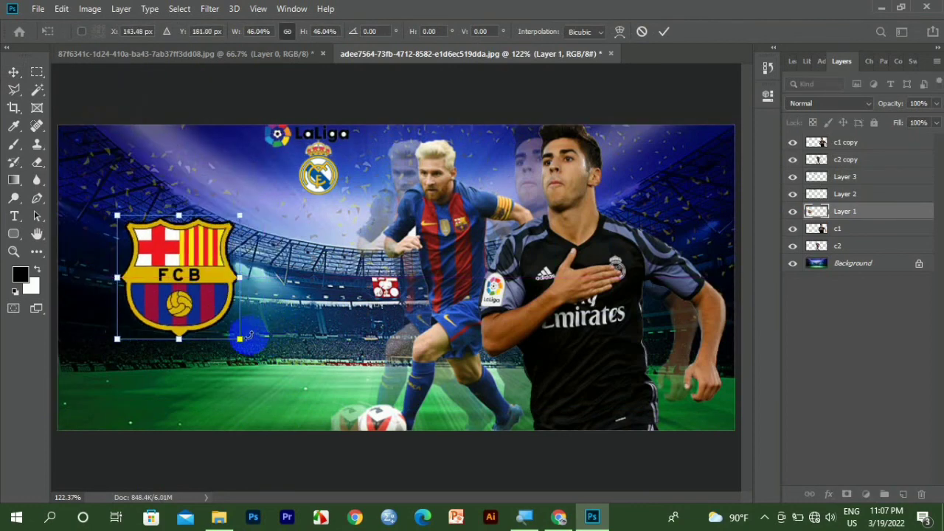
left_click_drag(241, 339, 179, 273)
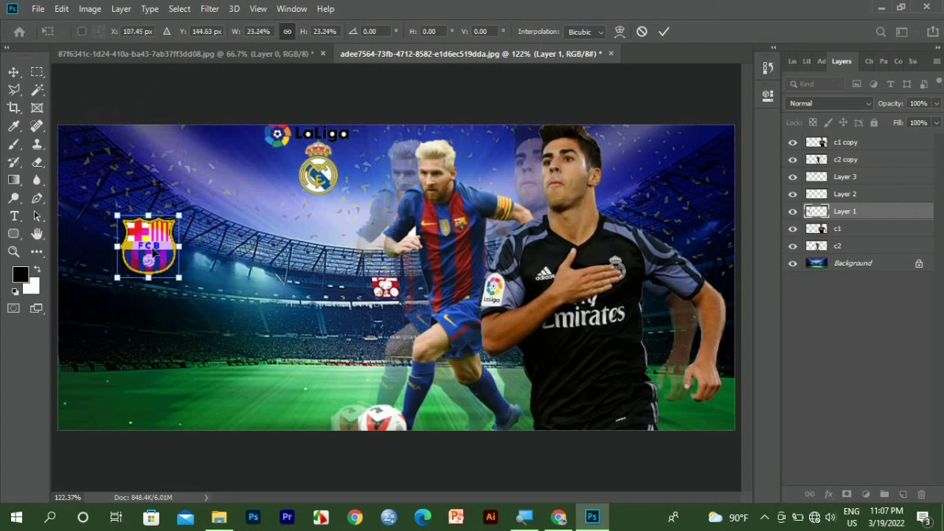
left_click_drag(156, 242, 366, 226)
left_click(122, 276)
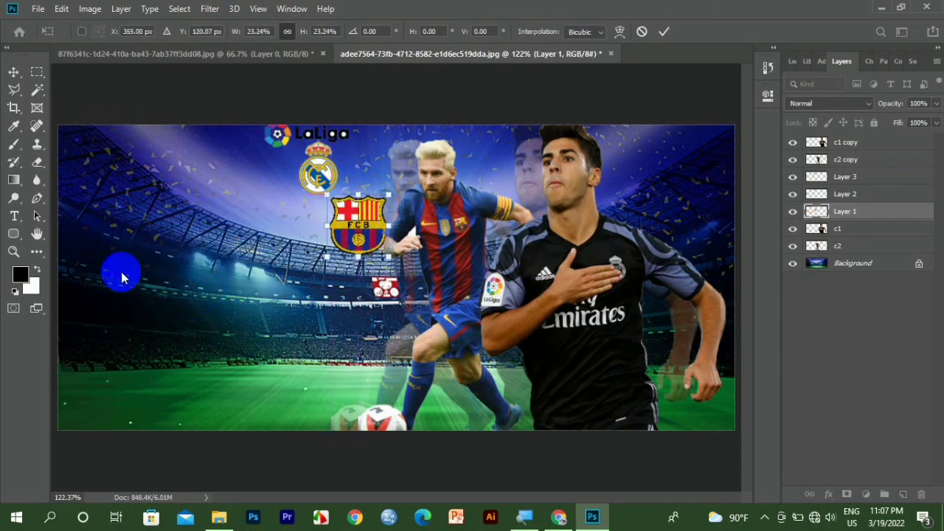